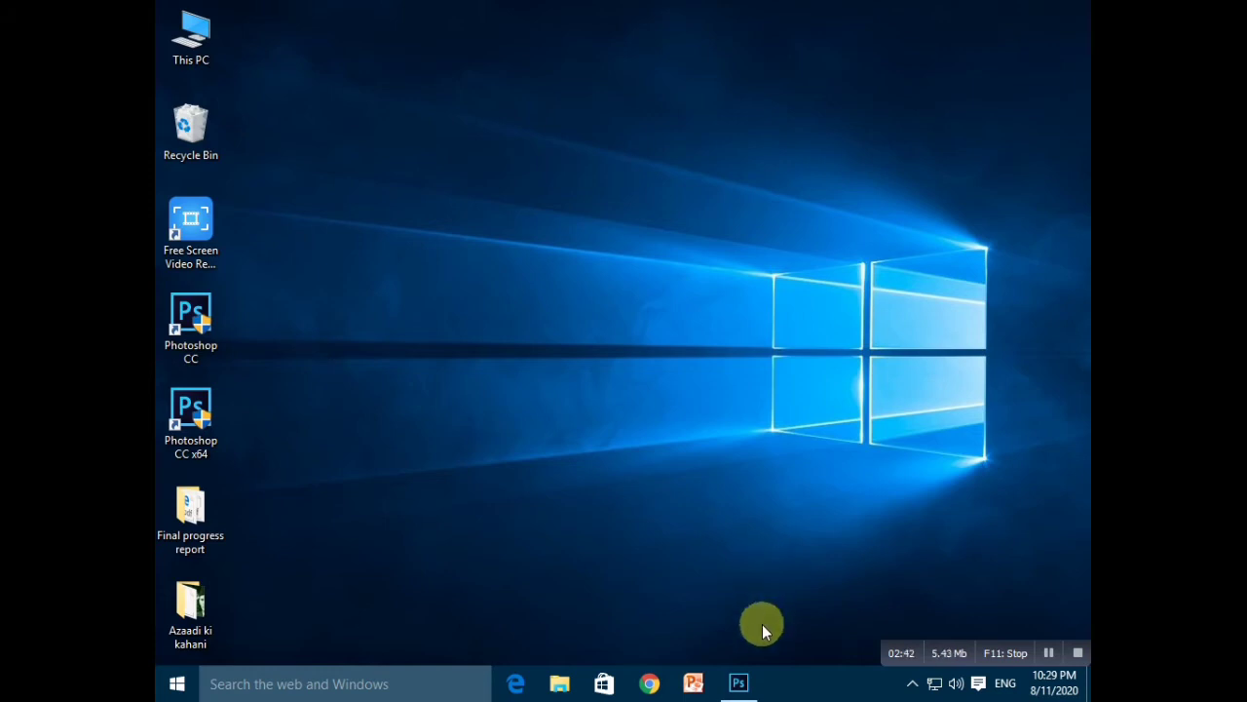
- Switch to Photoshop, maximize its window, and start setting up a new document
click(744, 685)
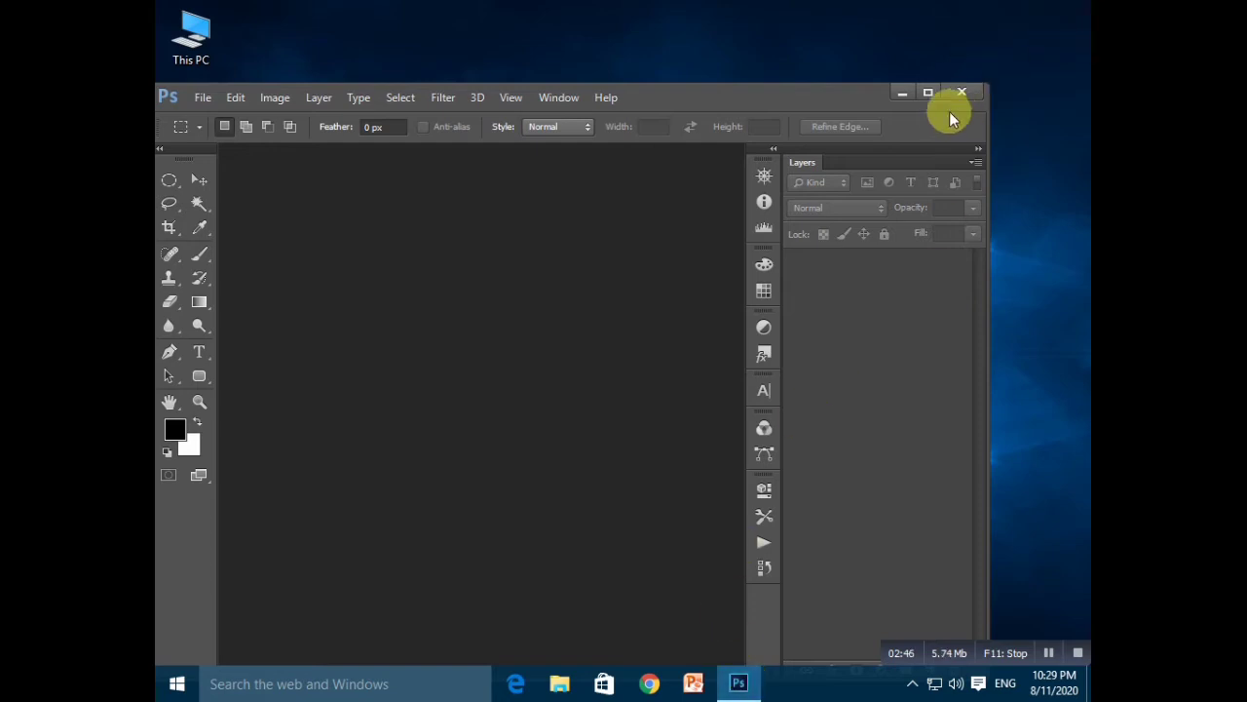
click(928, 92)
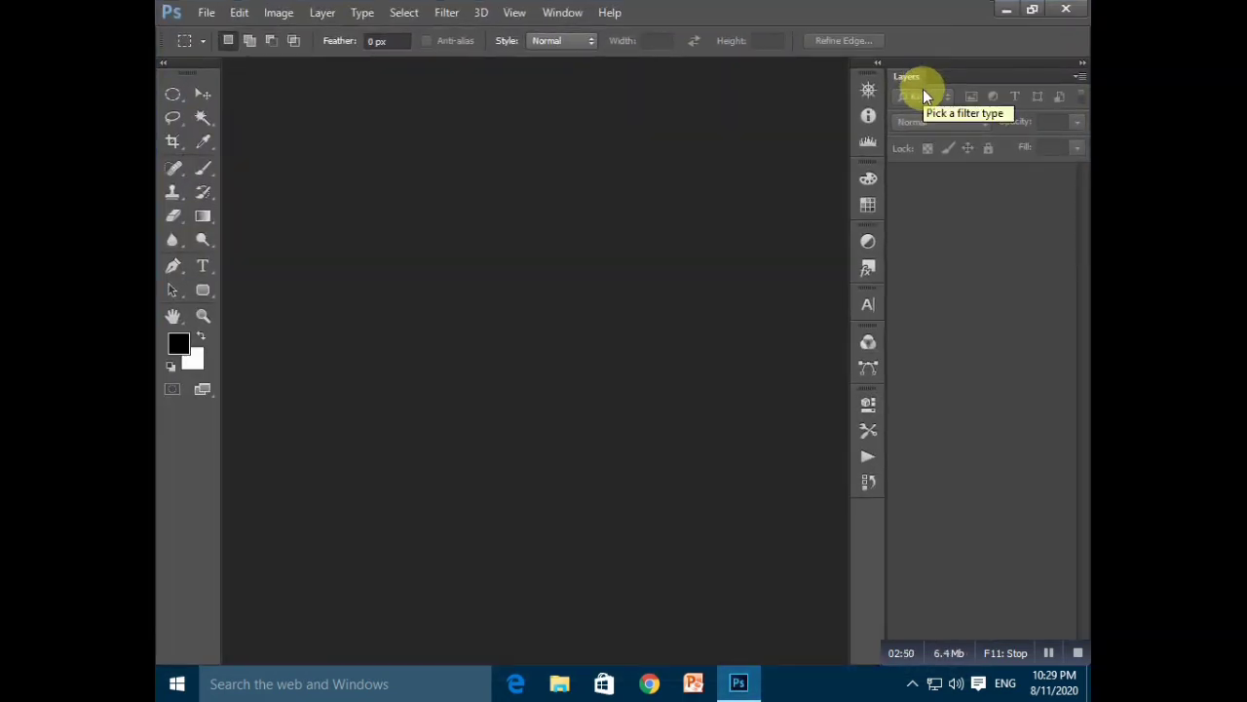
click(206, 12)
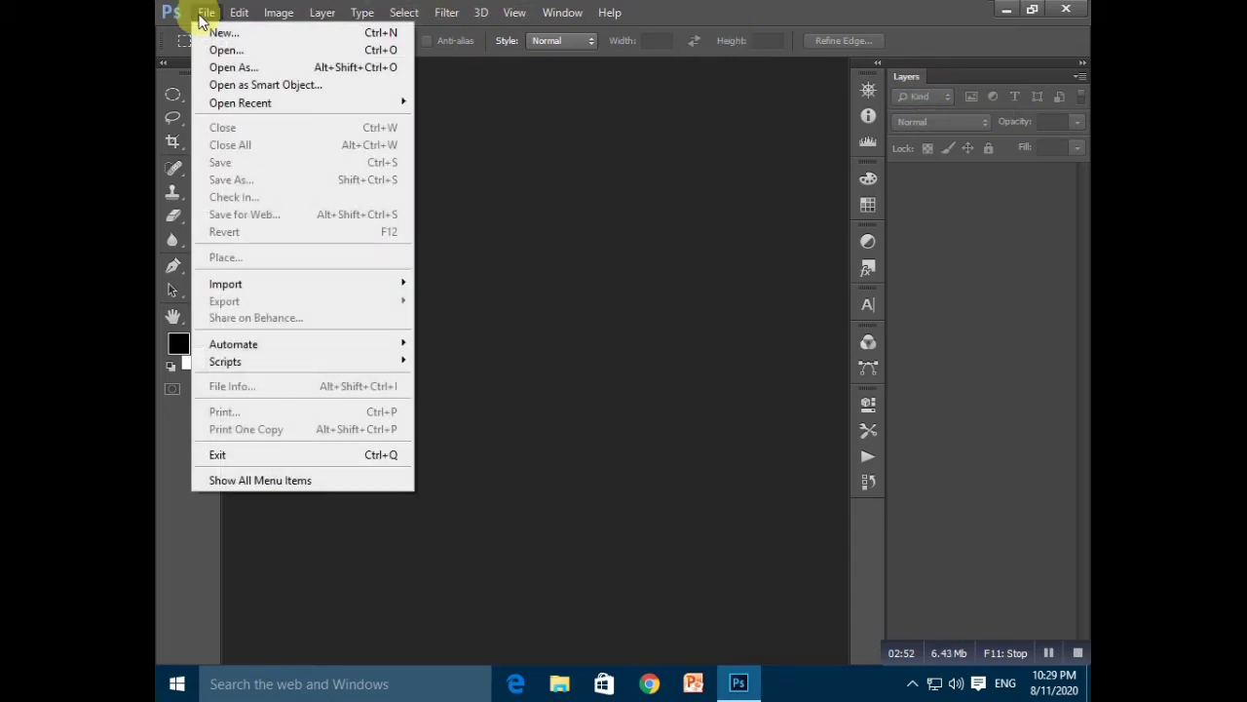
click(217, 35)
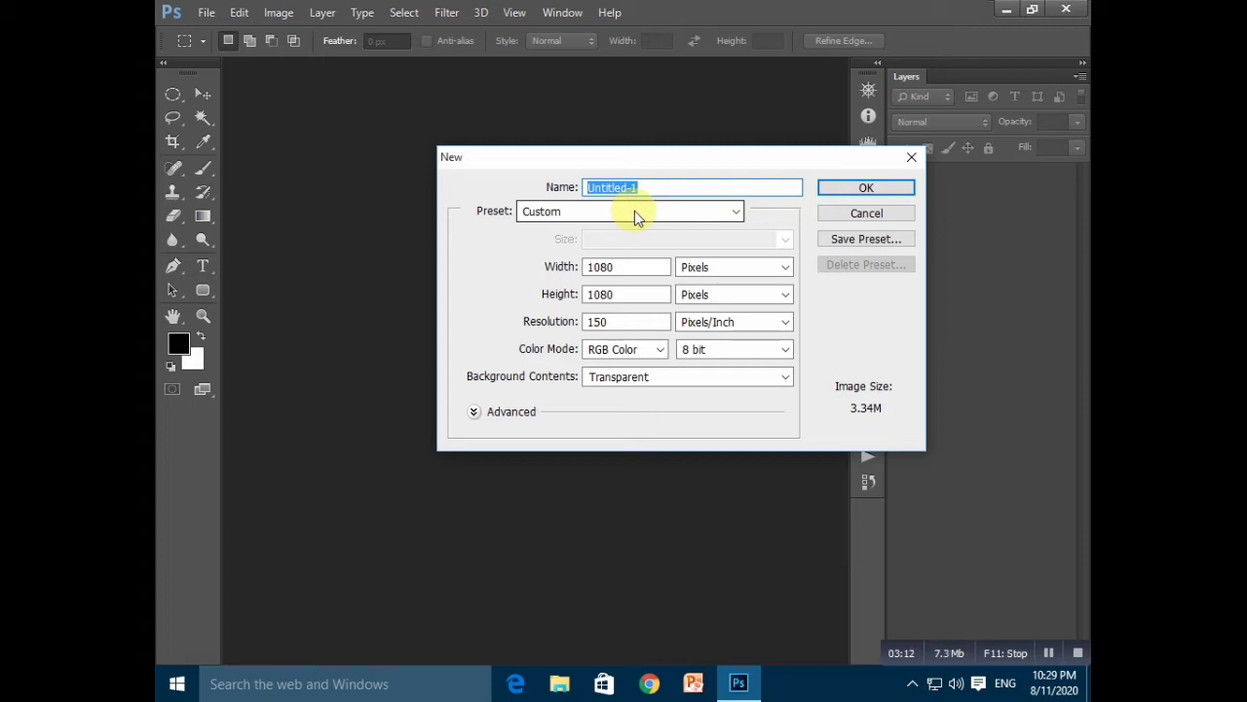
- Examine the available document presets and the measurement units offered for the new document's width and height
click(732, 216)
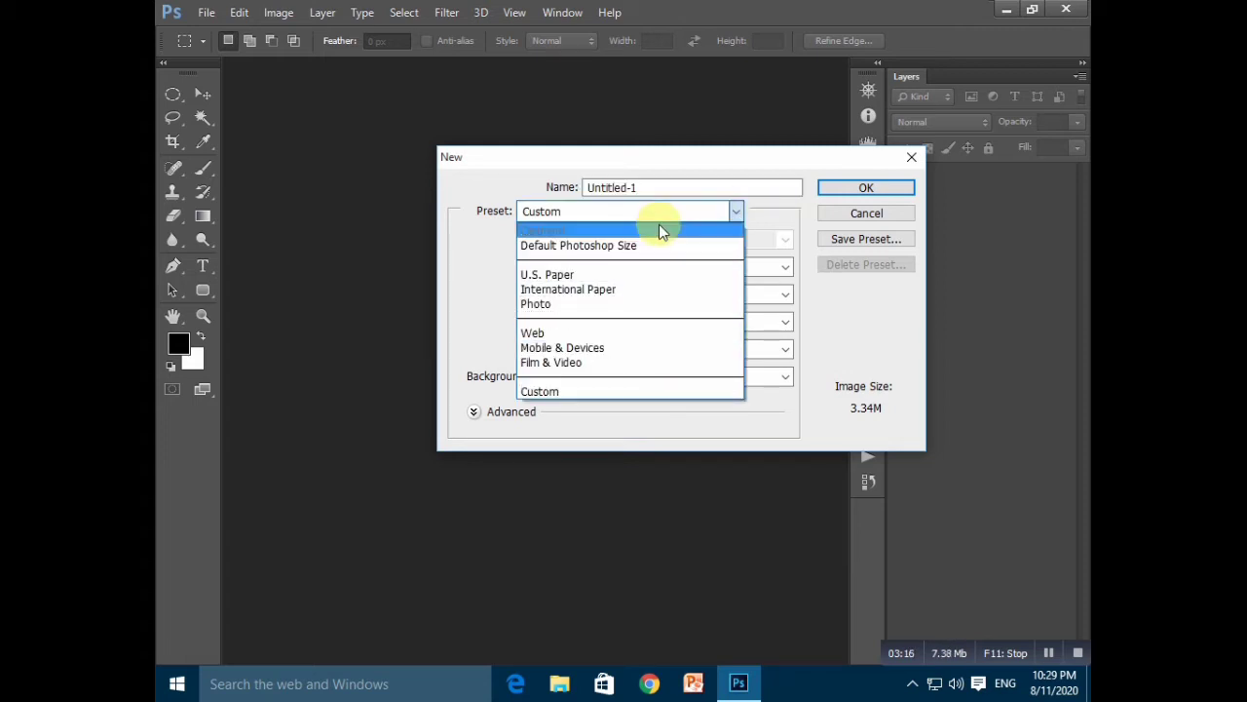
click(736, 213)
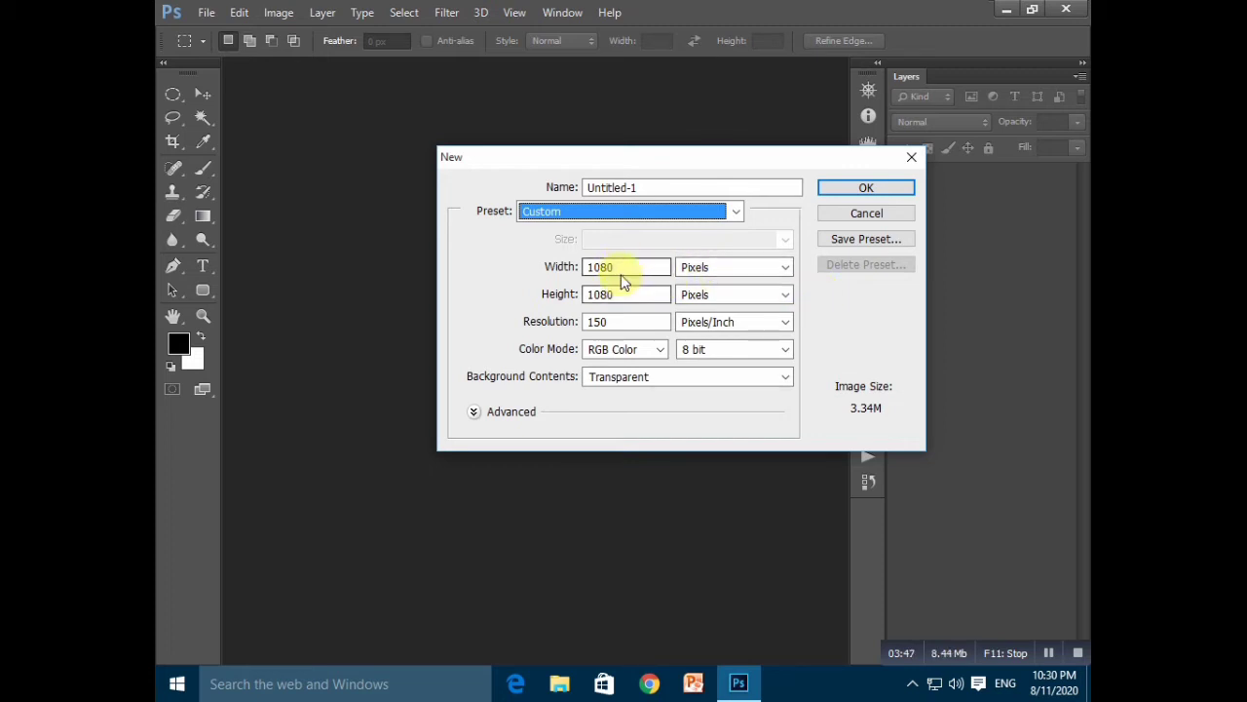
click(786, 268)
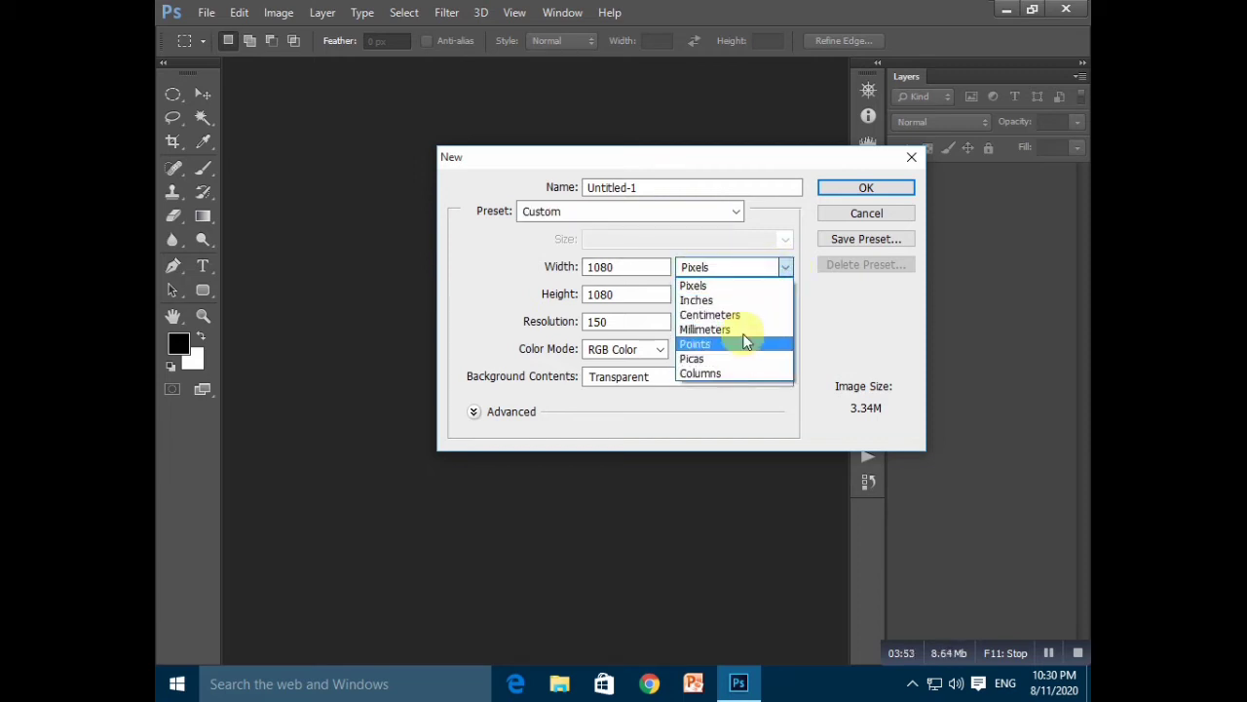
click(785, 276)
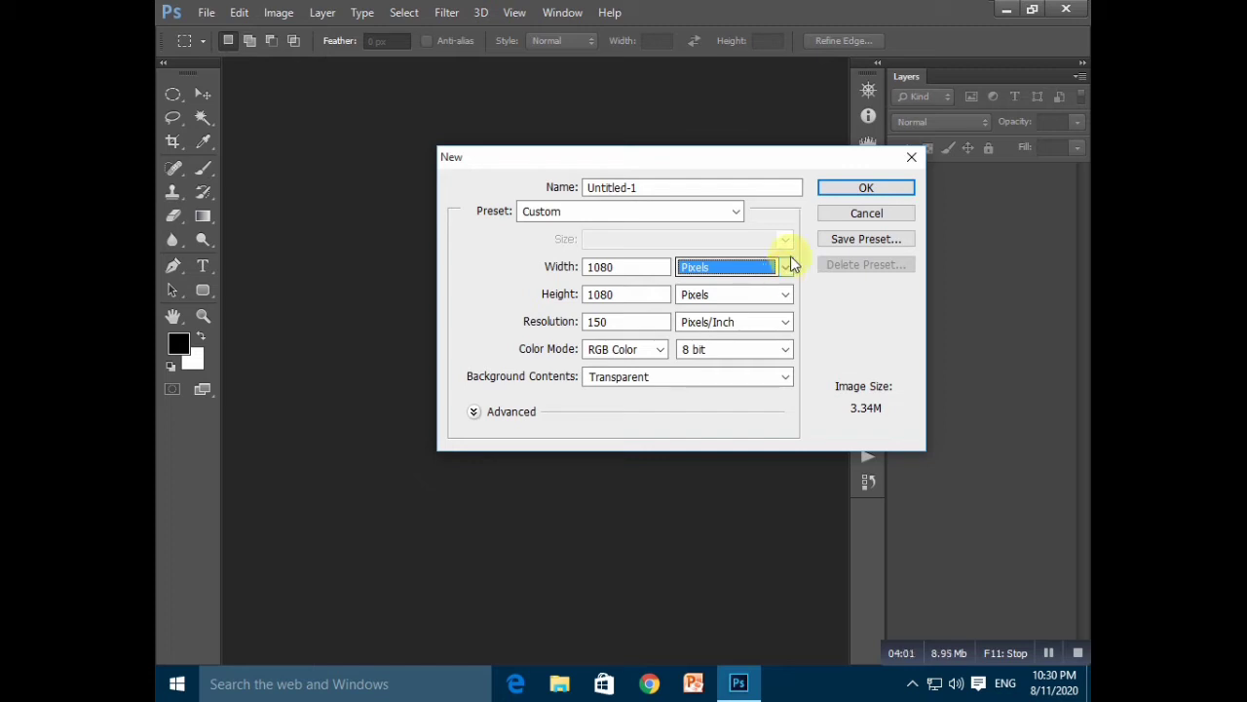
click(787, 269)
click(788, 274)
click(787, 297)
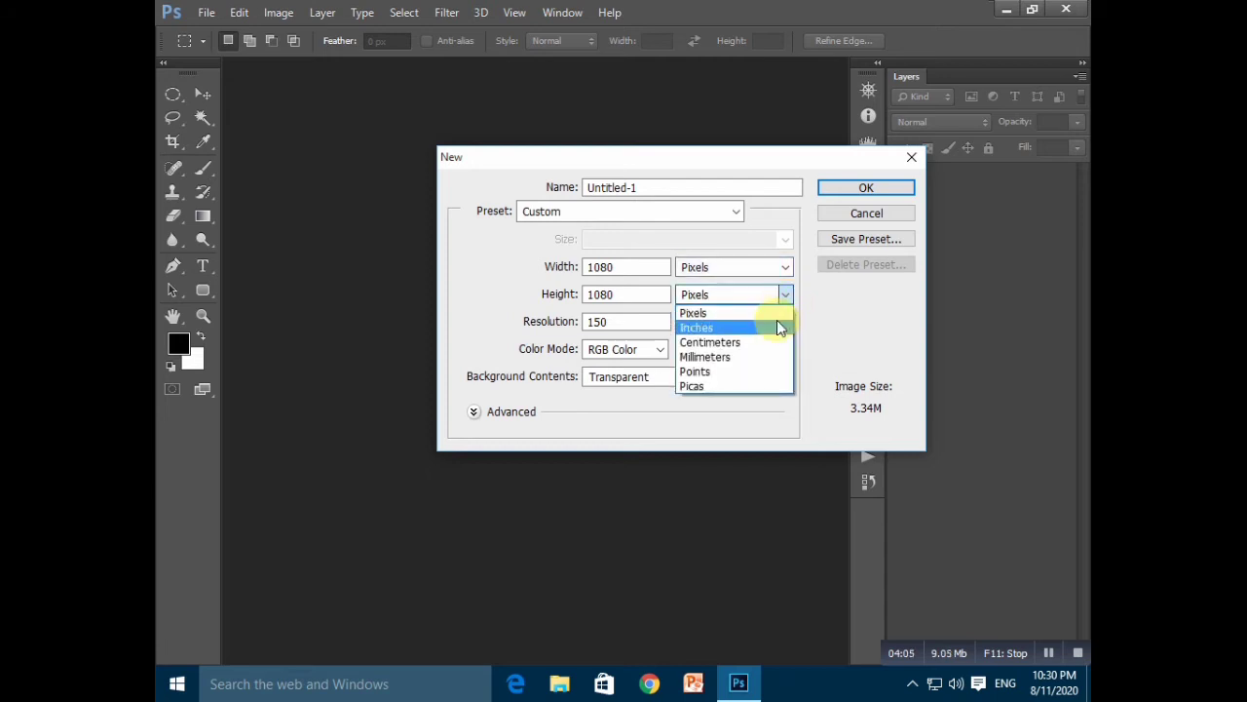
click(787, 308)
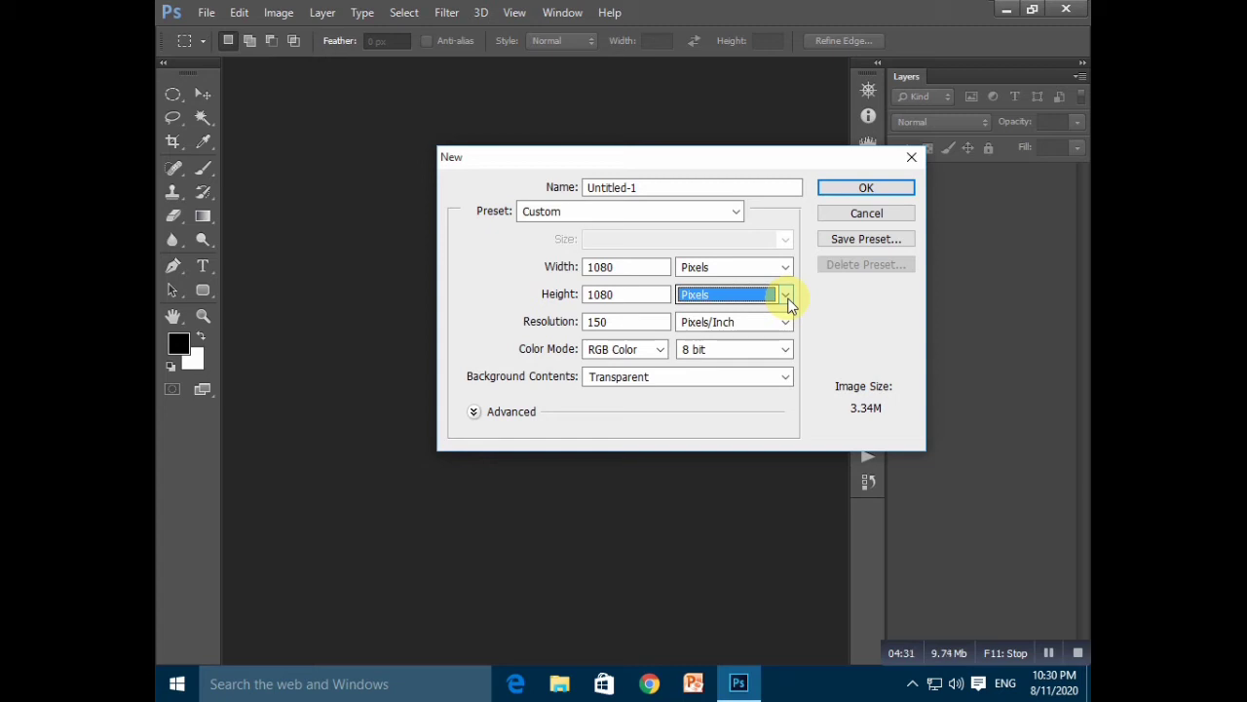
click(788, 297)
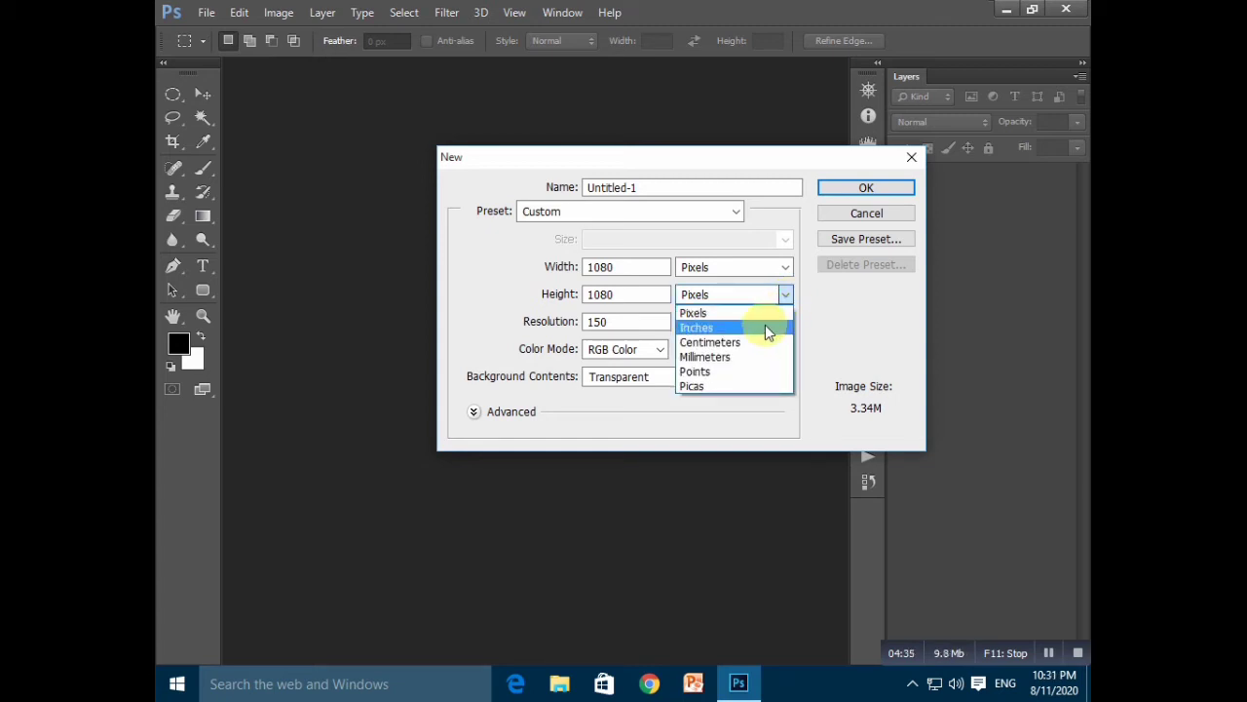
click(787, 294)
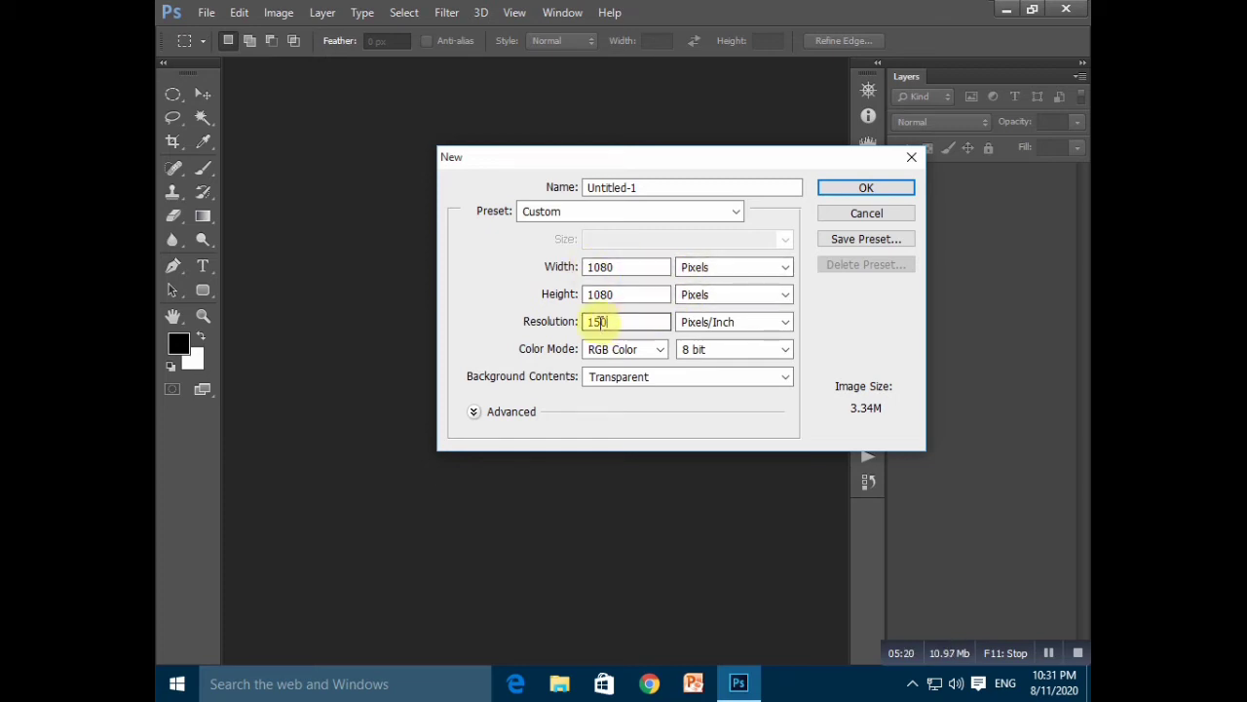
- Set the new document's resolution to 300 pixels/inch
drag(622, 322, 552, 326)
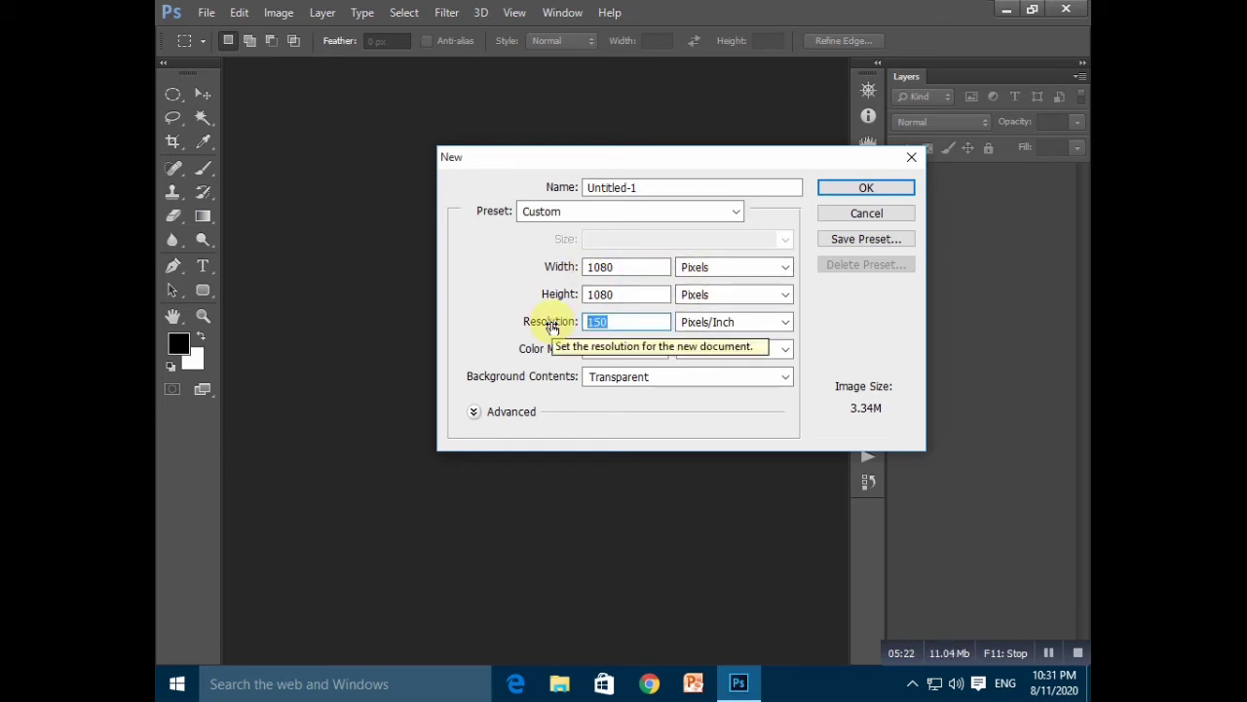
text(72)
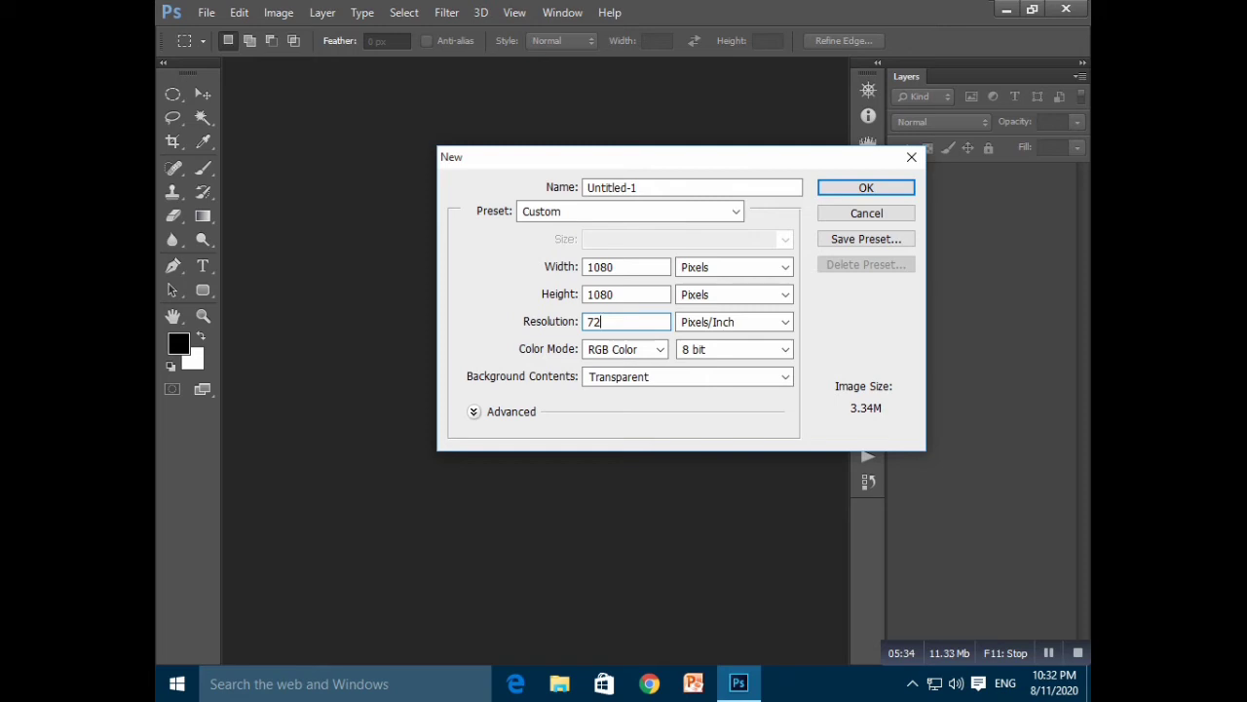
key(BackSpace)
text(1)
key(BackSpace)
key(BackSpace)
text(30)
- Create the 1080 × 1080 pixel document with RGB Color mode and Transparent background contents
click(659, 353)
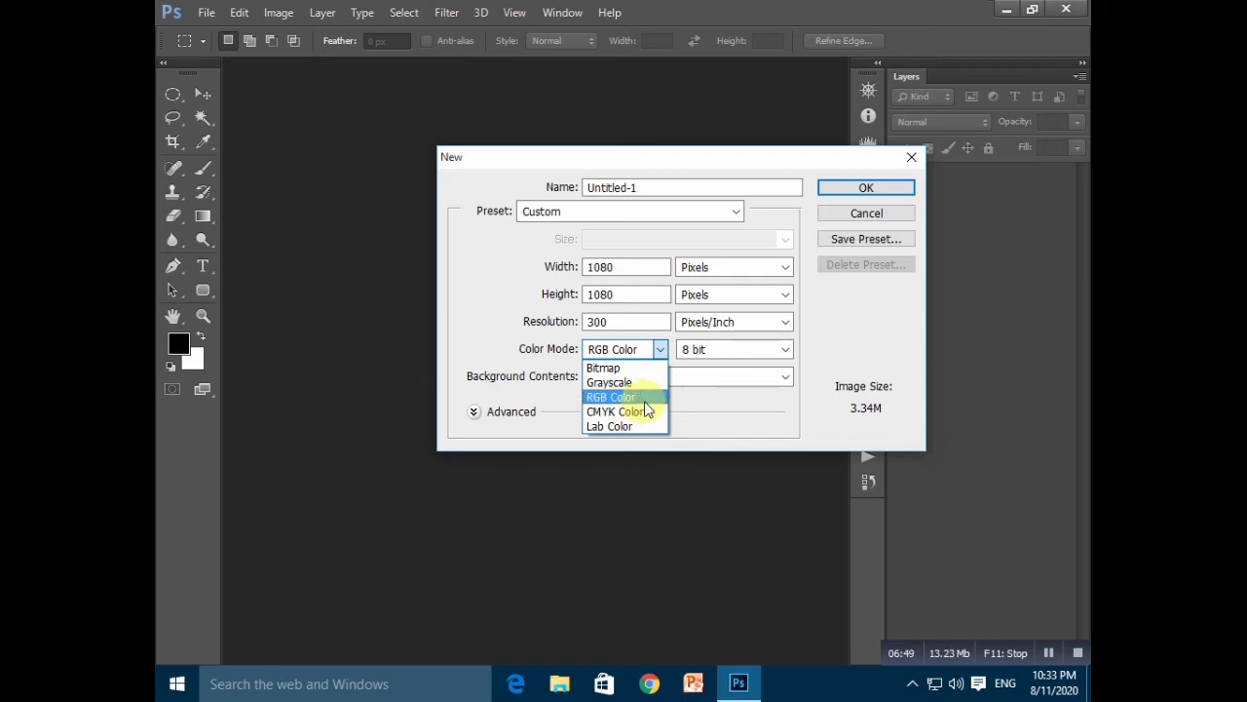
click(696, 413)
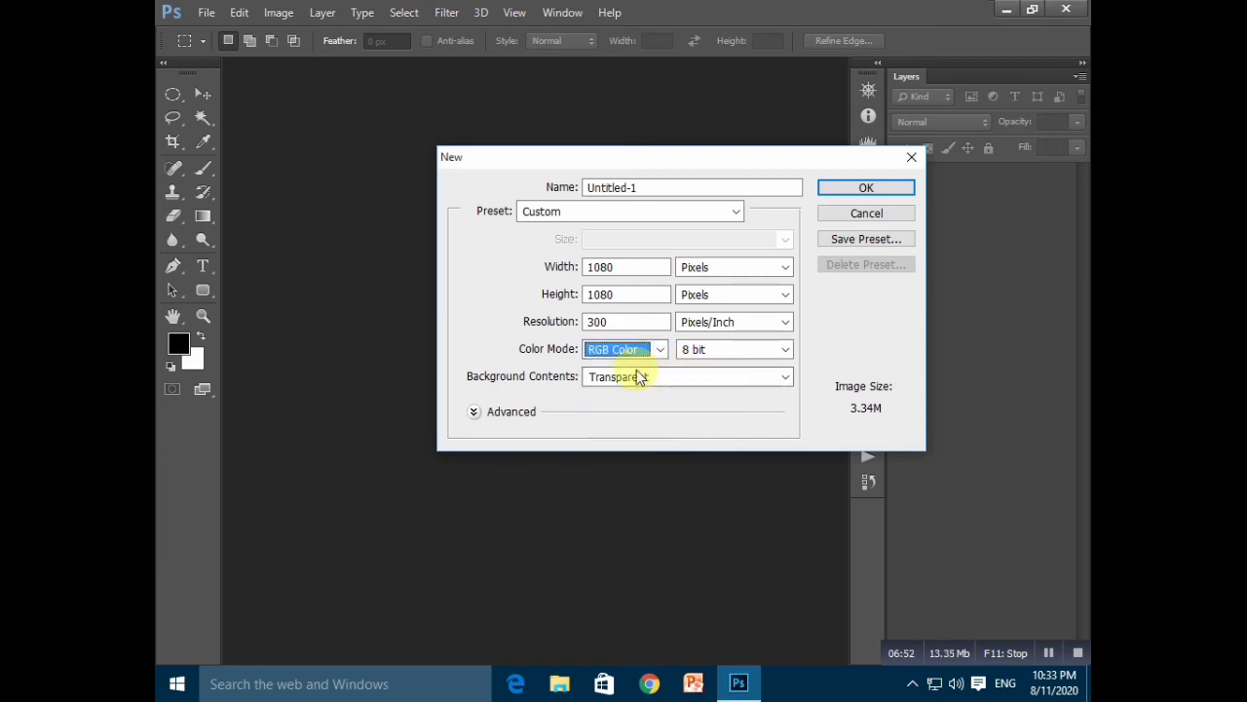
click(732, 380)
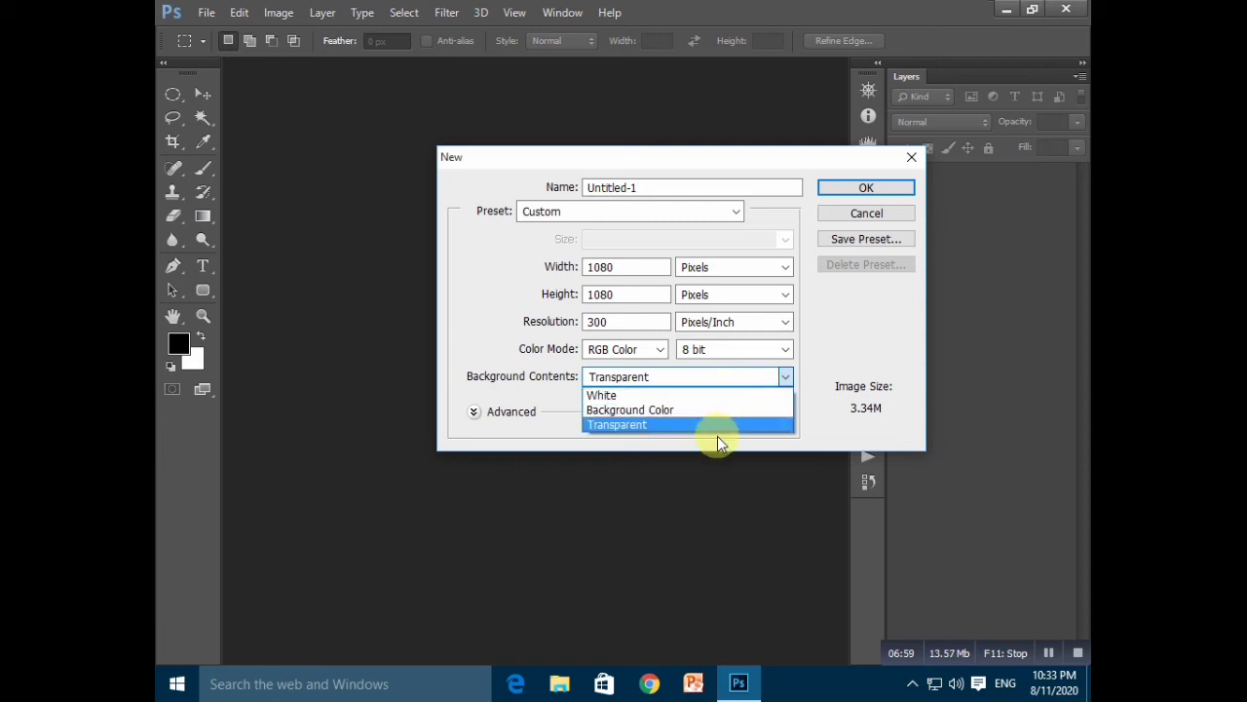
click(720, 425)
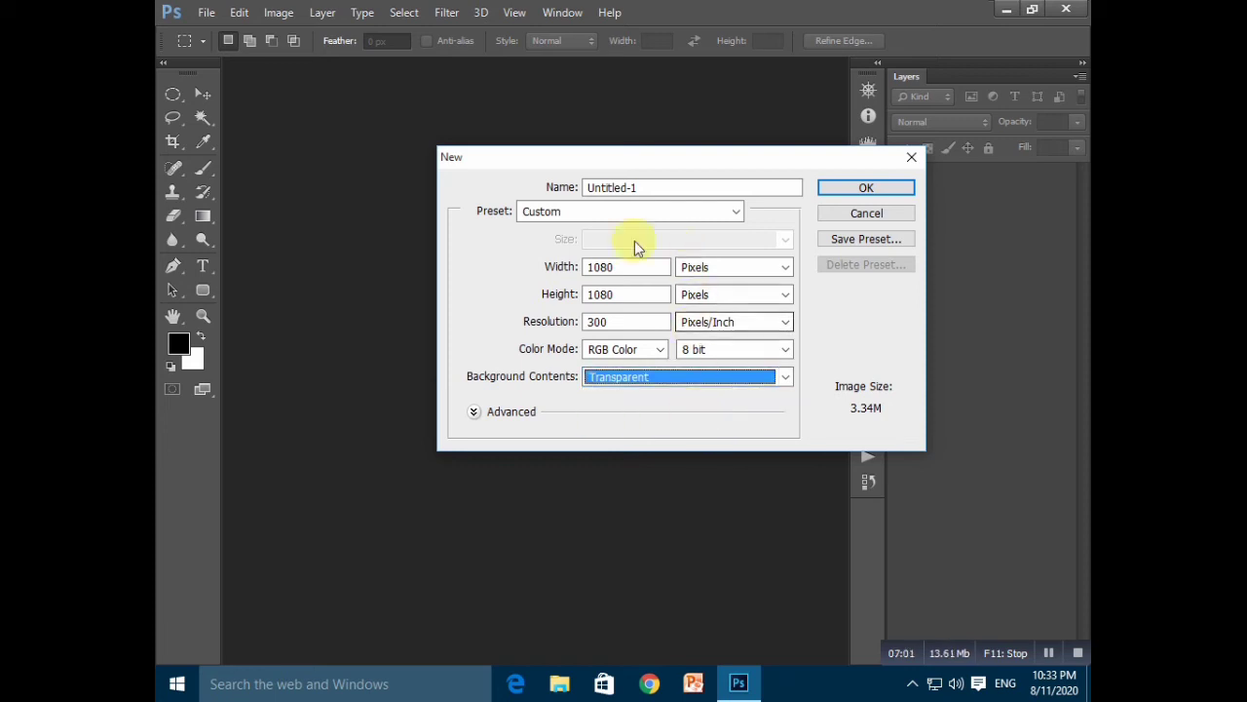
click(826, 190)
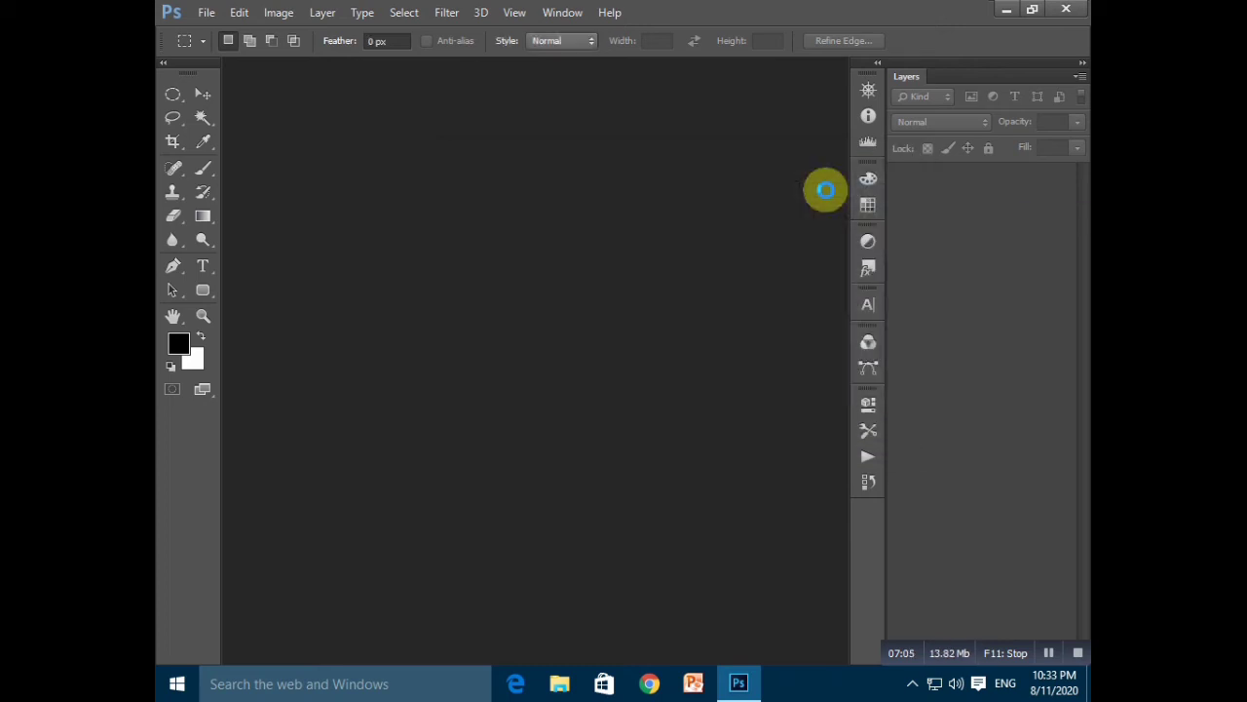
- Draw a rounded rectangle about 426 × 336 px slightly left of the canvas centre
click(624, 303)
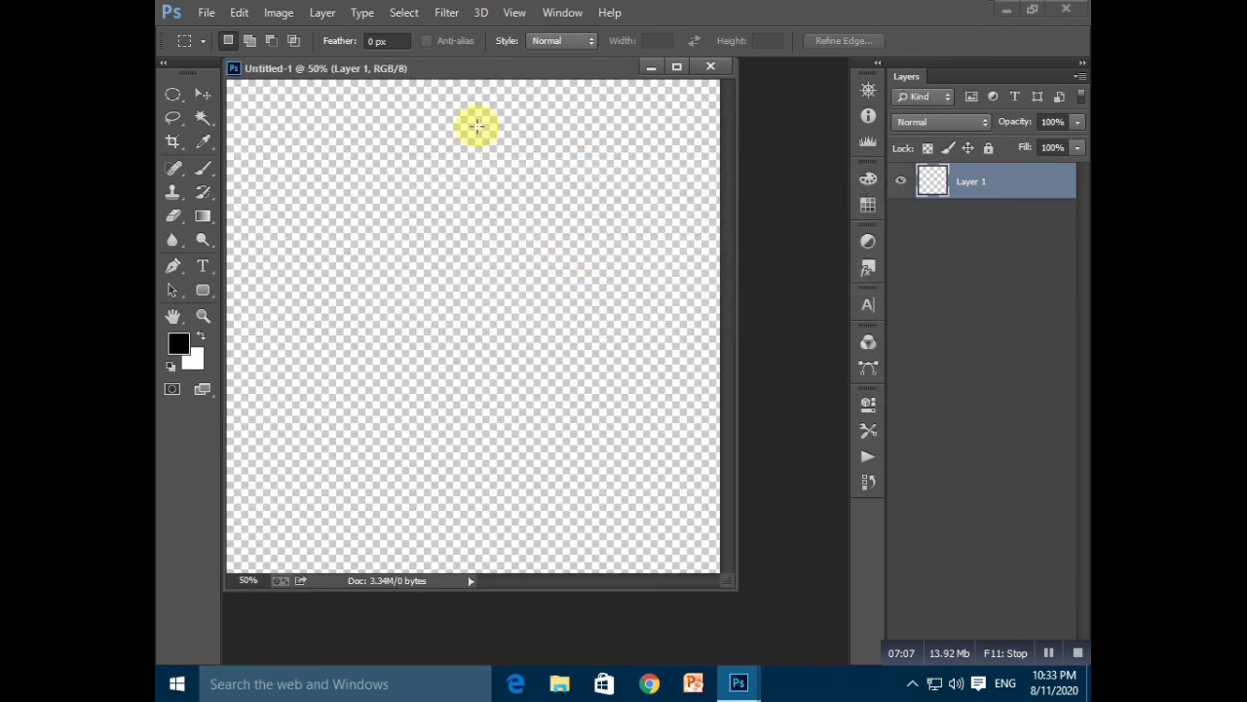
drag(452, 71, 525, 120)
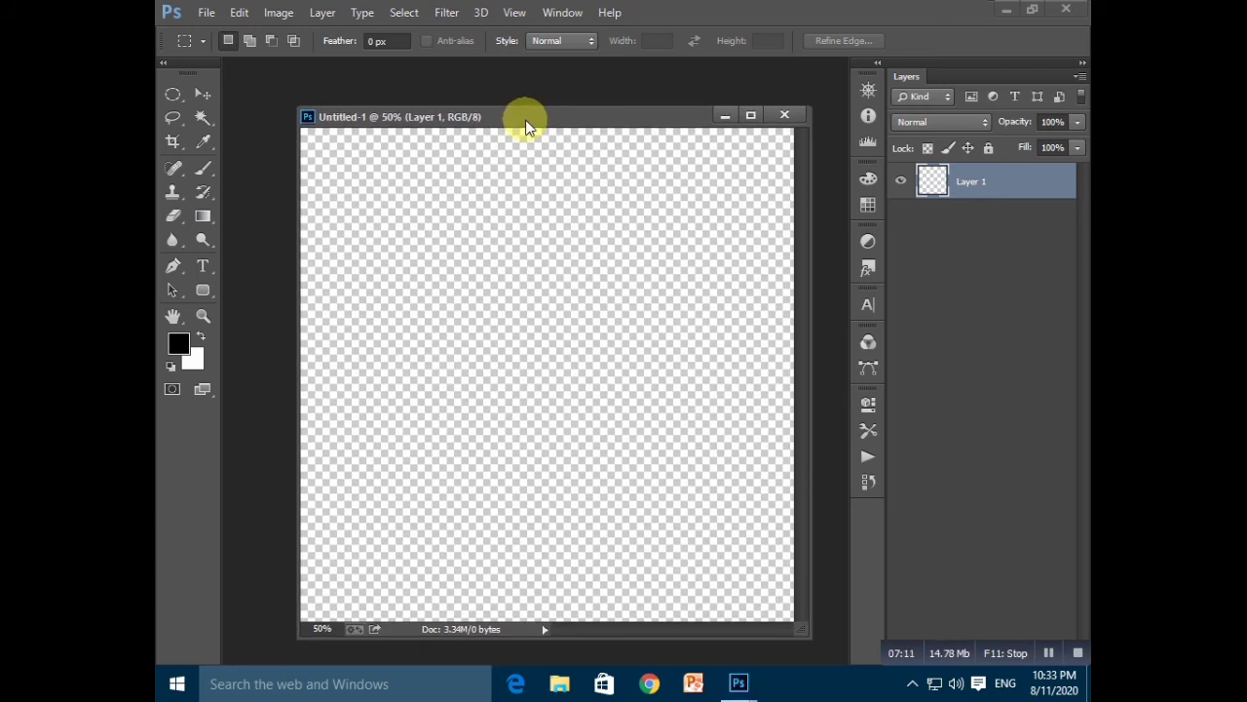
click(203, 290)
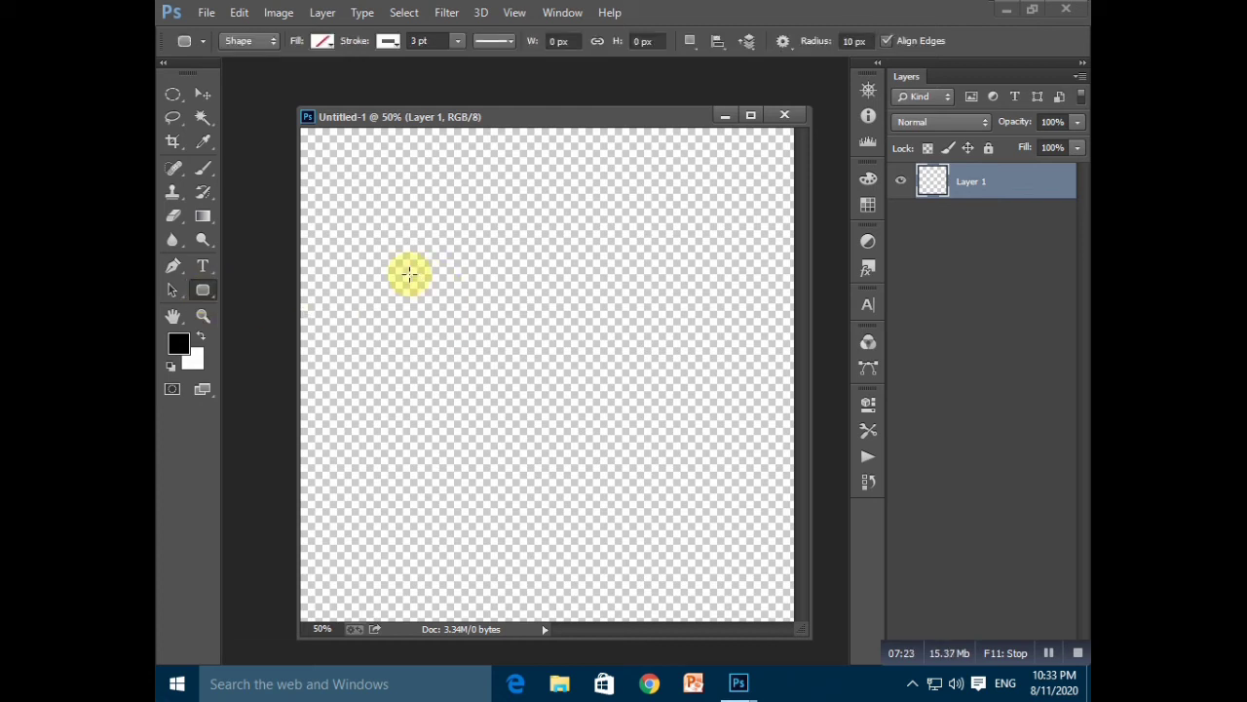
drag(409, 276, 603, 426)
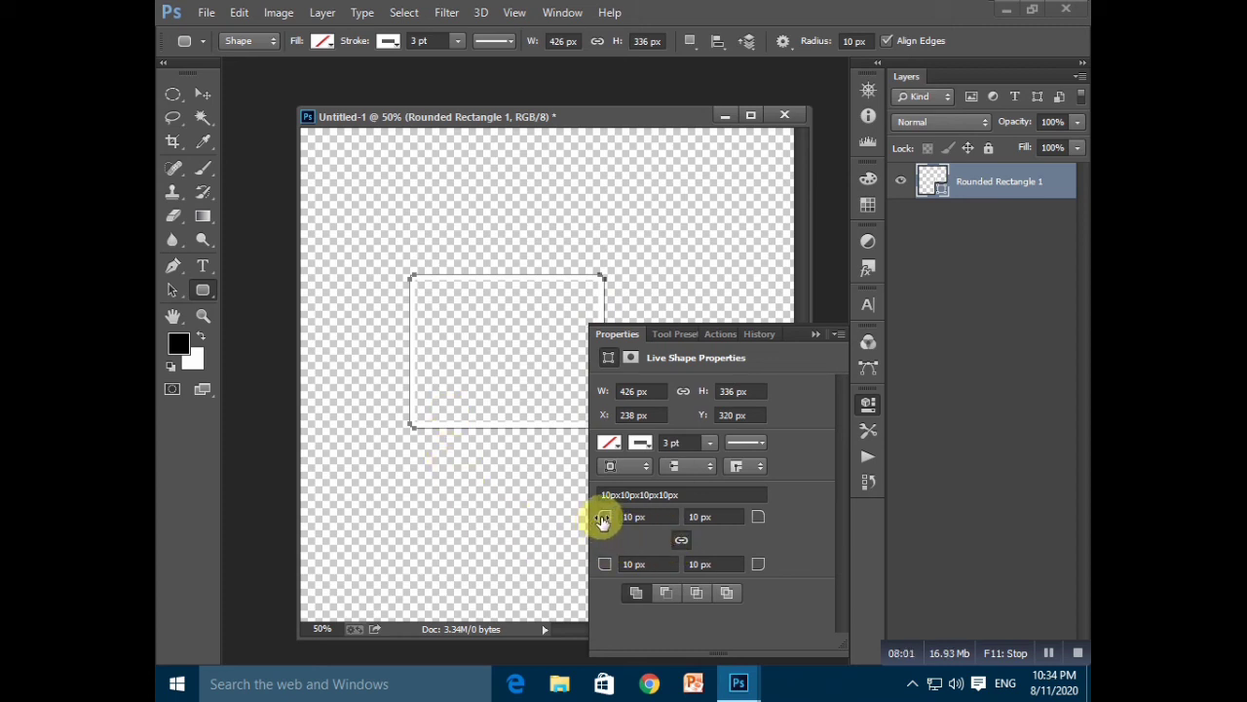
- Reduce the rounded rectangle's corner radii to 0 px, unlink them, and set the top-left to 95 px and the top-right to 60 px
mouse_move(603, 521)
mouse_down()
mouse_move(754, 510)
mouse_move(590, 512)
mouse_up()
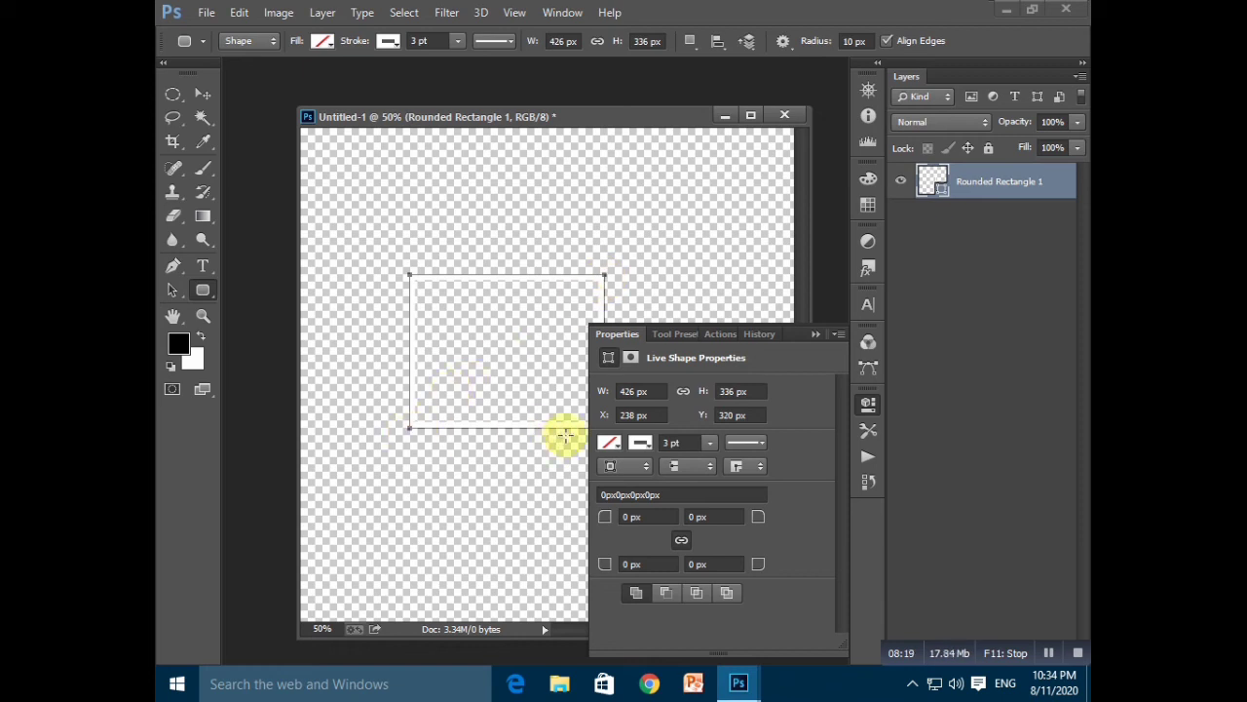
click(682, 542)
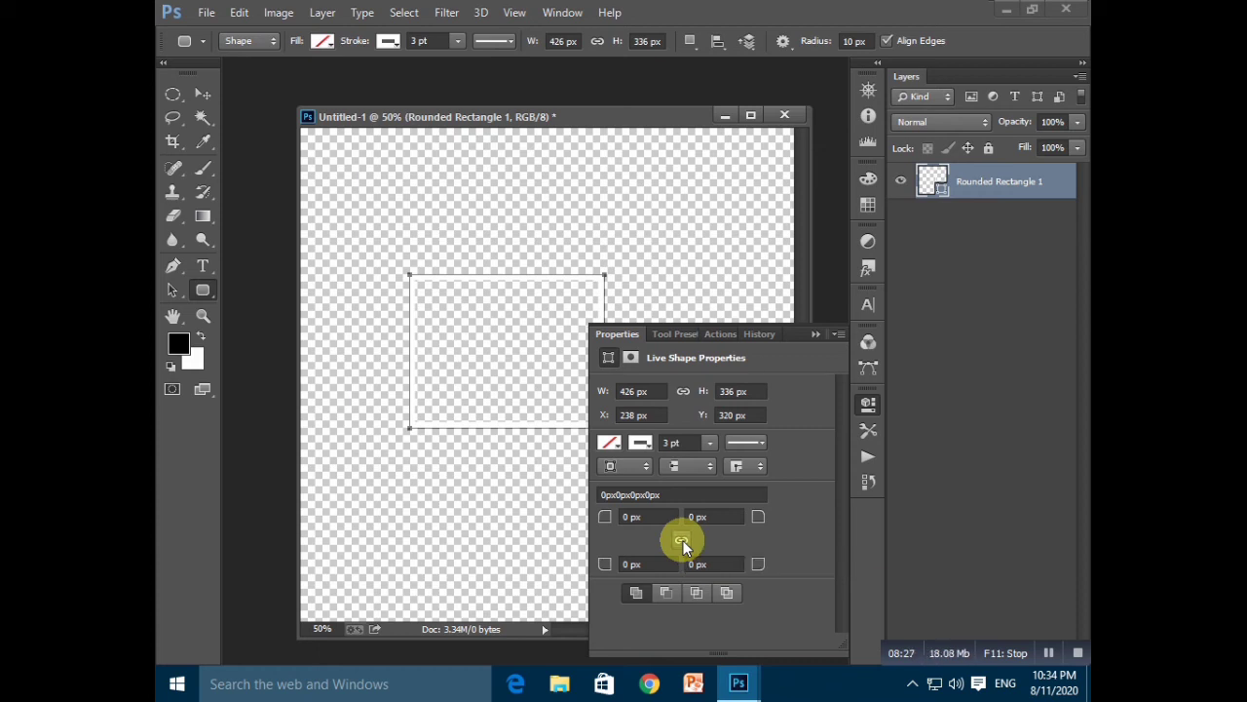
click(604, 522)
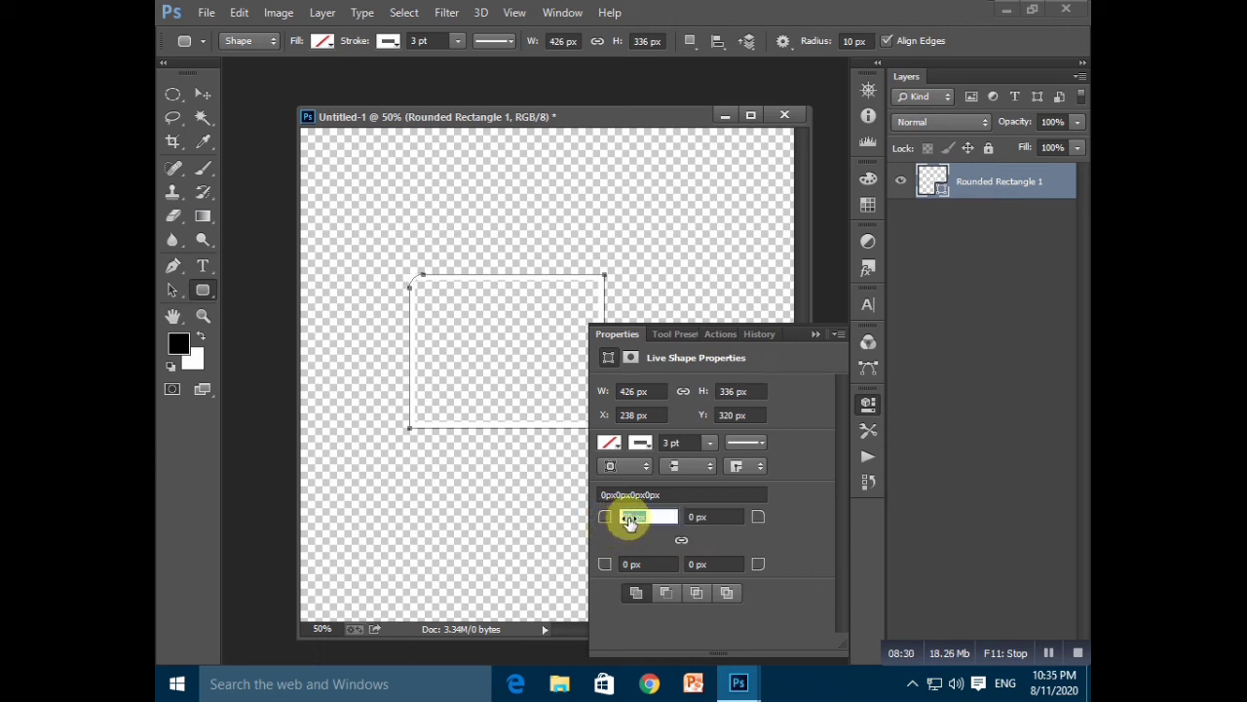
drag(606, 521, 780, 519)
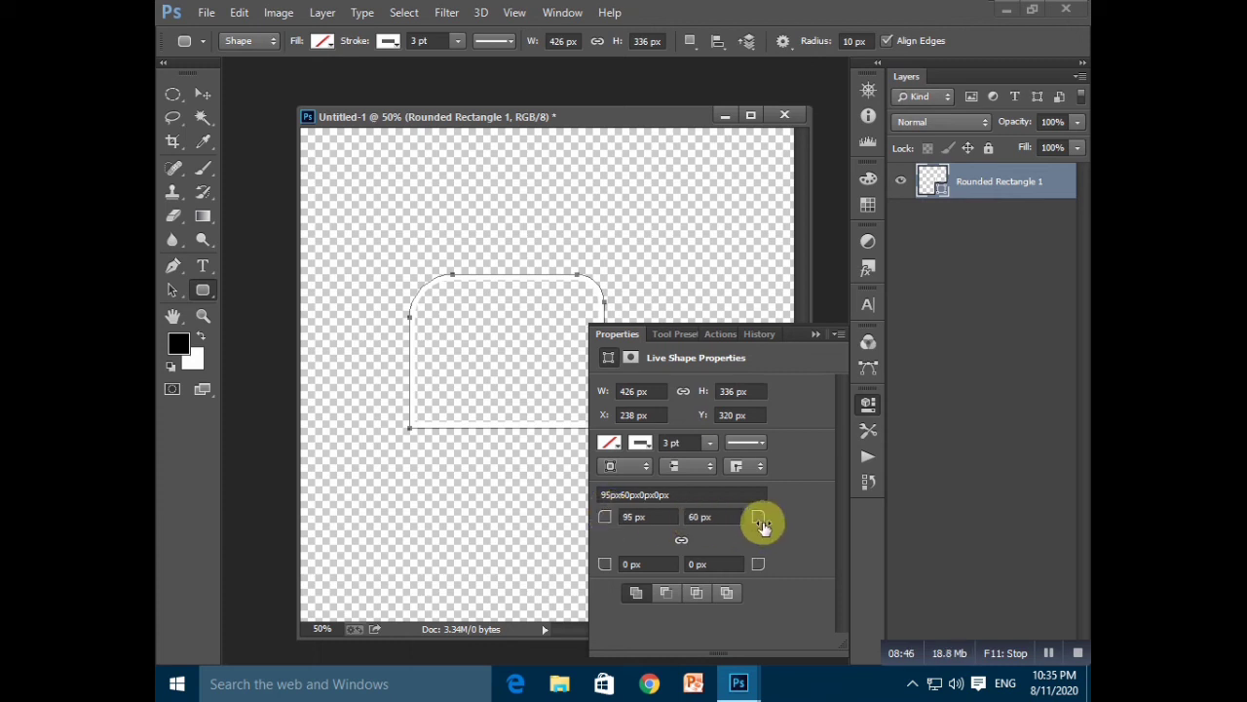
click(688, 269)
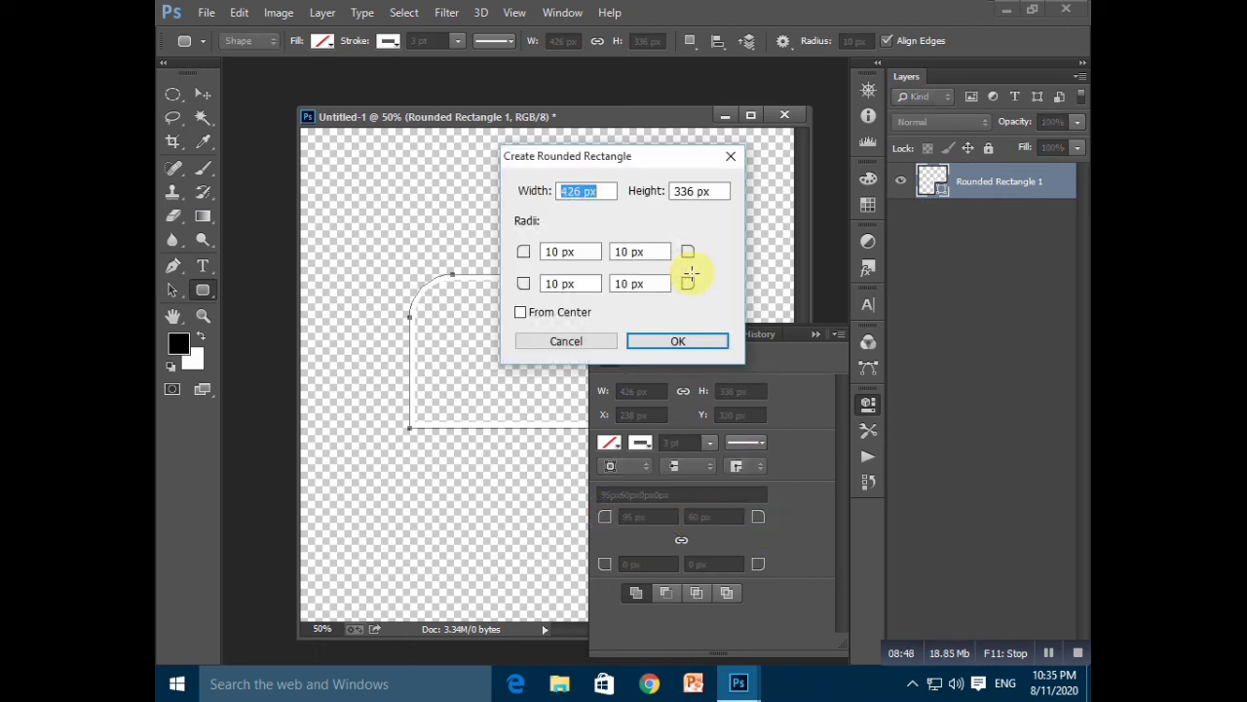
click(731, 157)
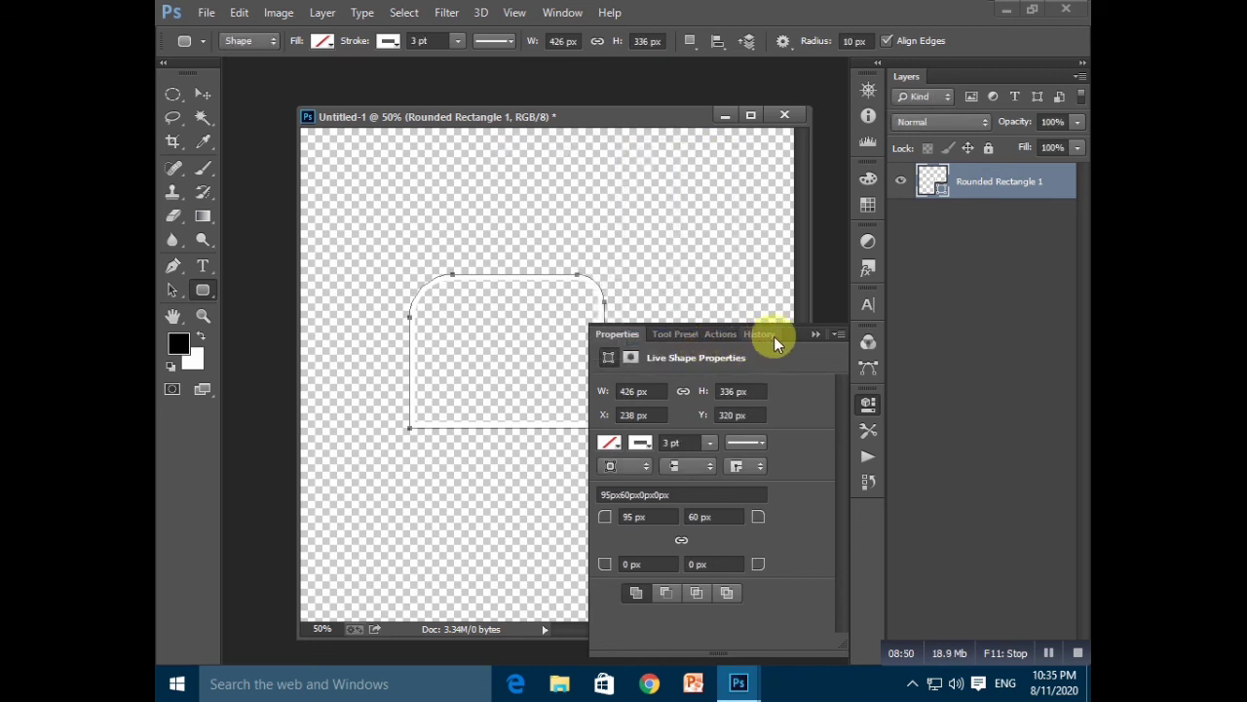
click(811, 334)
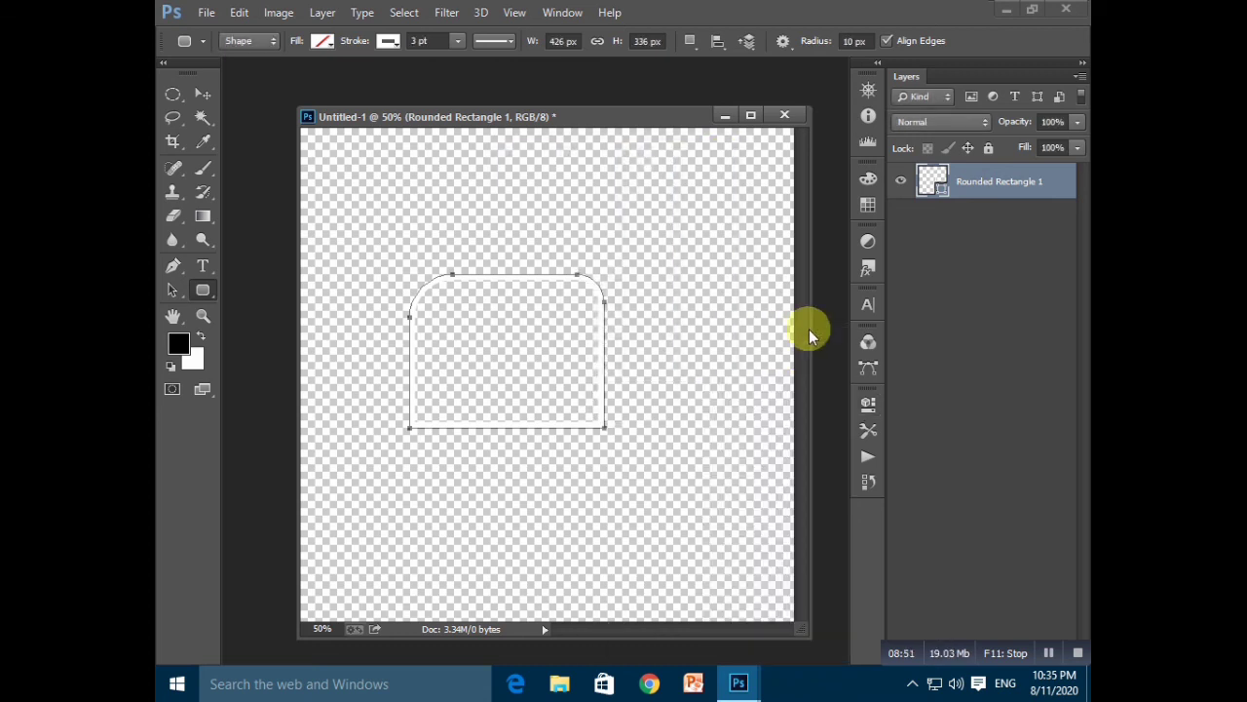
- Move the rounded rectangle to the canvas centre with Path Selection, fill it with light blue, and deselect it
click(177, 295)
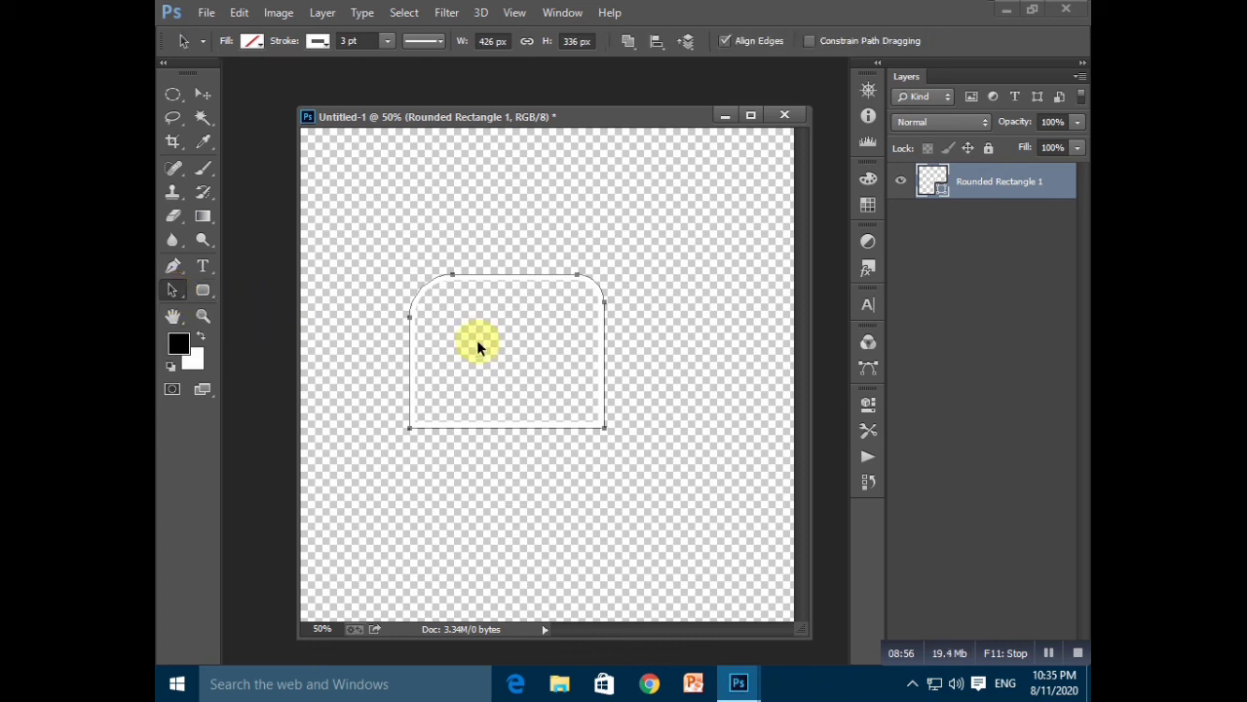
mouse_move(476, 339)
mouse_down()
mouse_move(478, 292)
mouse_move(540, 347)
mouse_move(445, 289)
mouse_move(504, 342)
mouse_move(462, 287)
mouse_move(525, 369)
mouse_up()
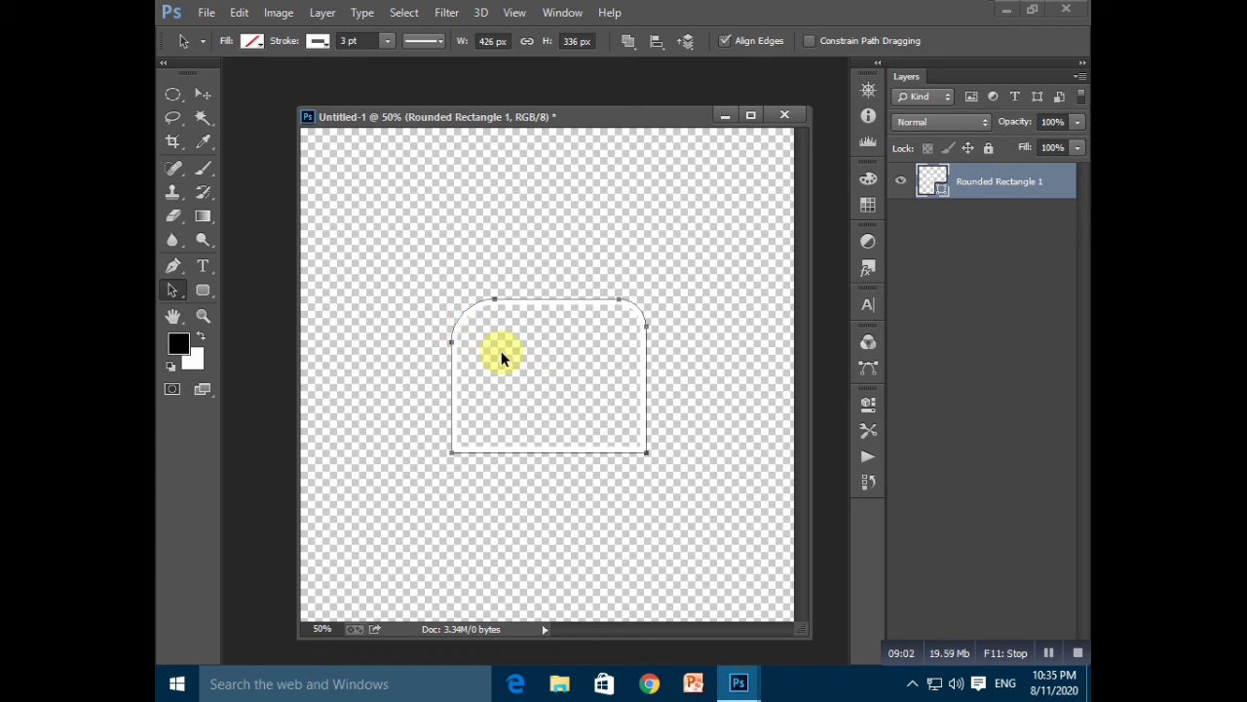
click(255, 43)
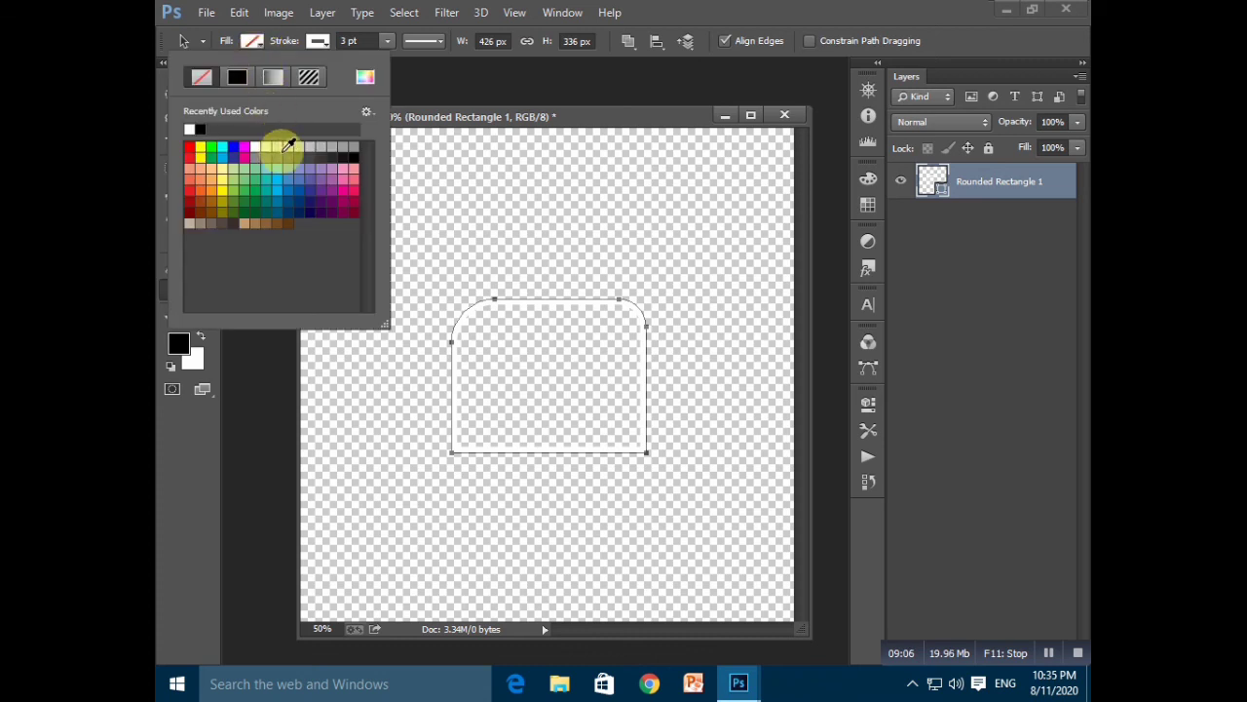
click(280, 183)
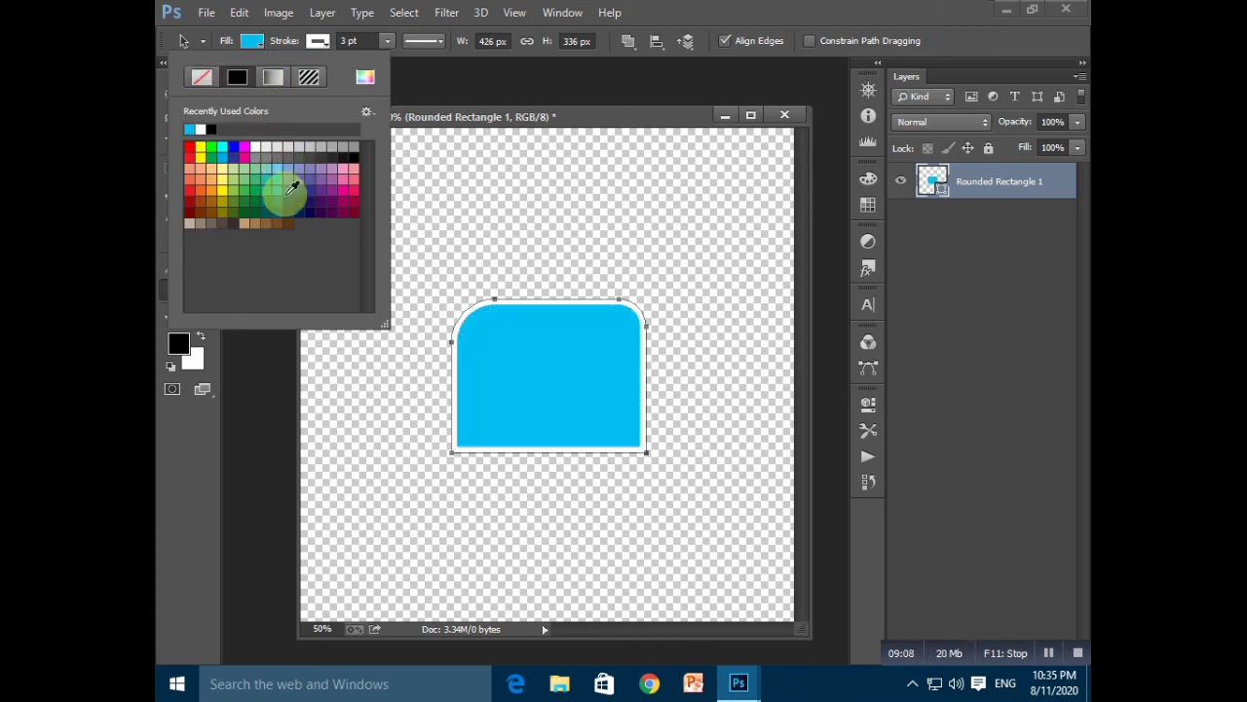
click(478, 229)
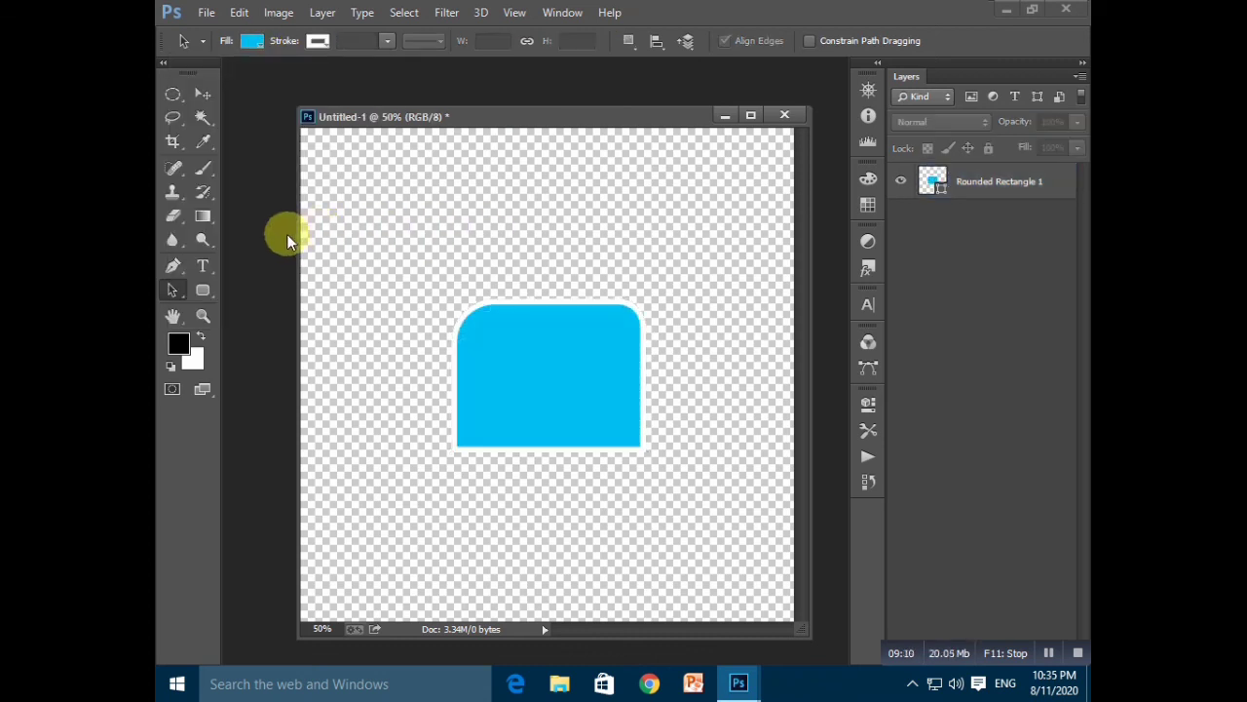
- Add a point-text layer with a person's first name over the upper-left part of the blue rounded rectangle
click(202, 268)
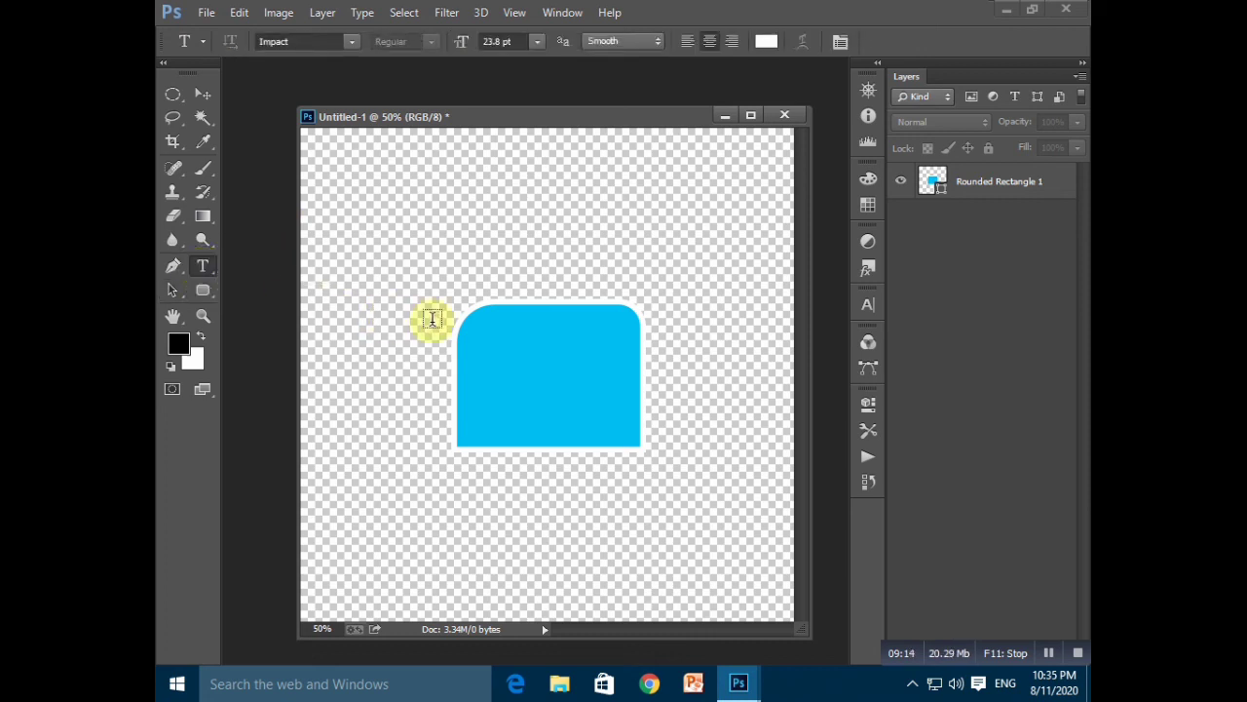
click(474, 346)
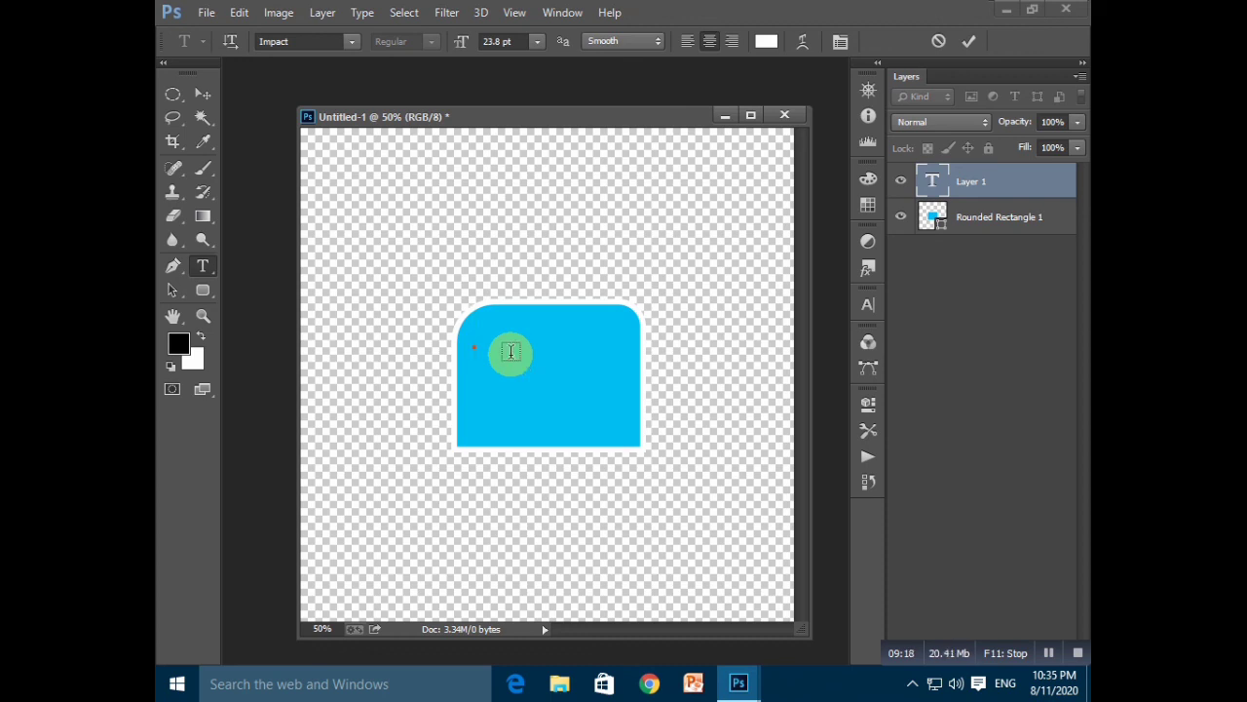
text(Si)
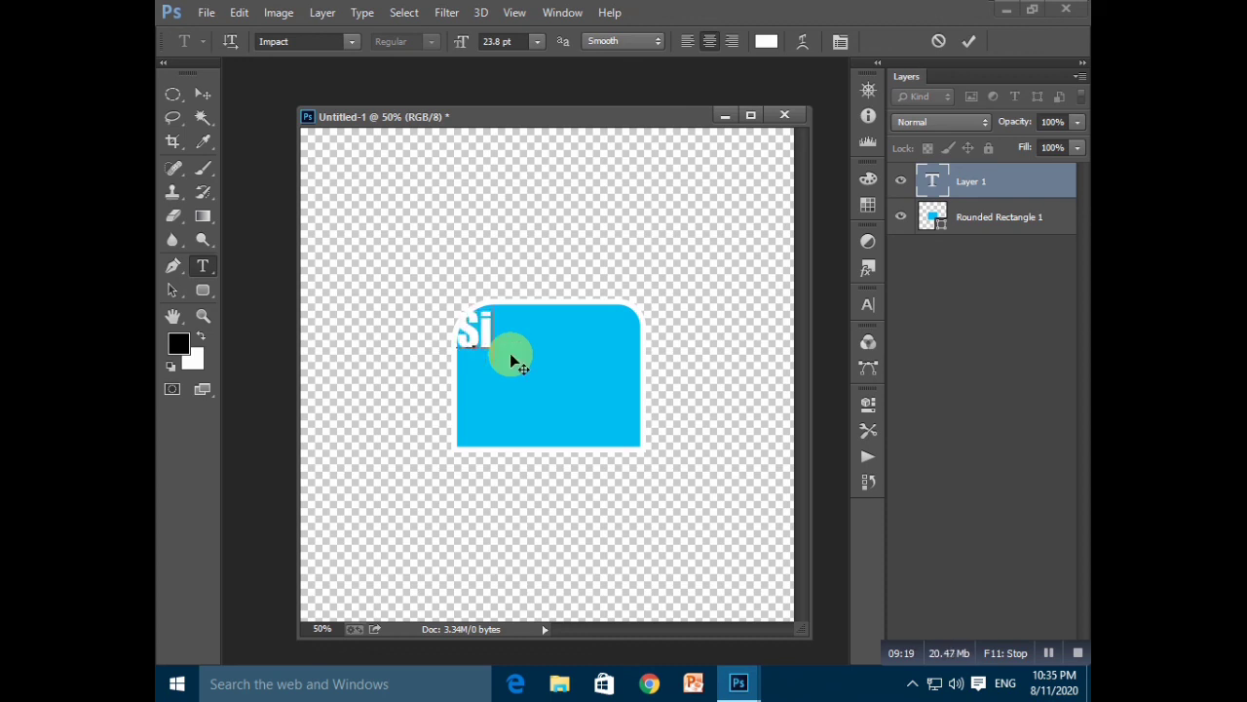
text(kander)
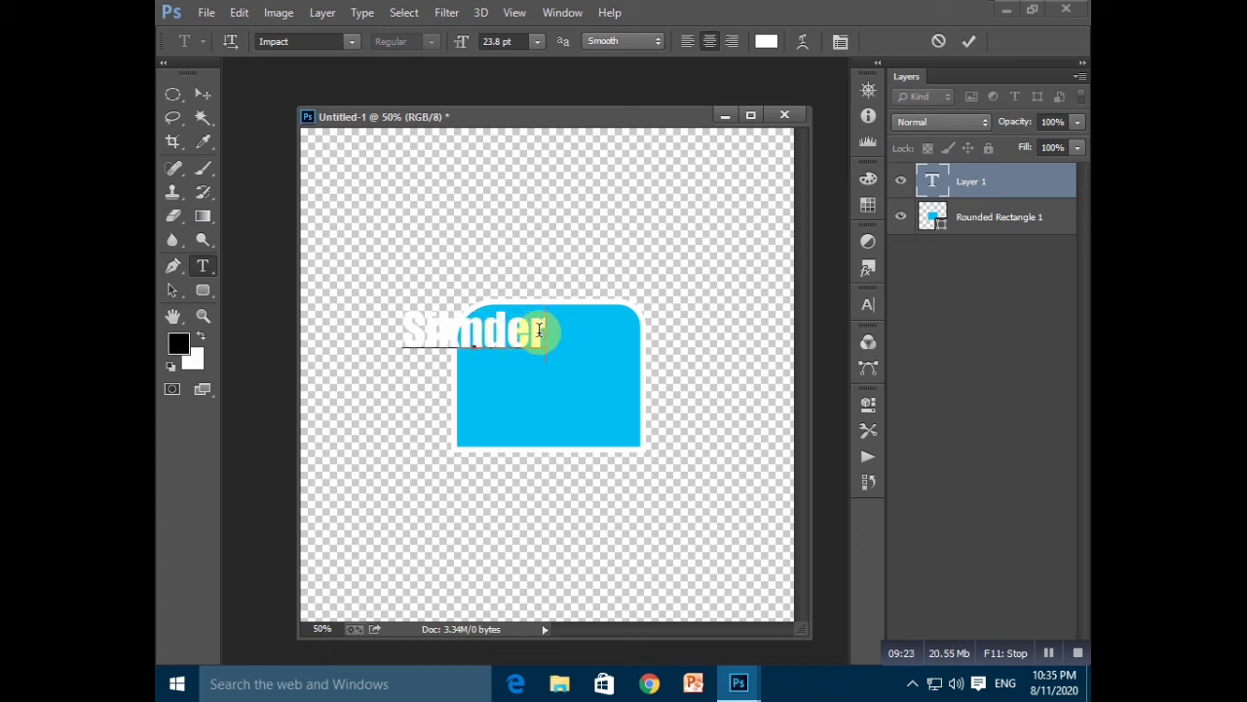
- Set the whole name text to 48 pt in the Matura MT Script Capitals font
drag(537, 328, 384, 329)
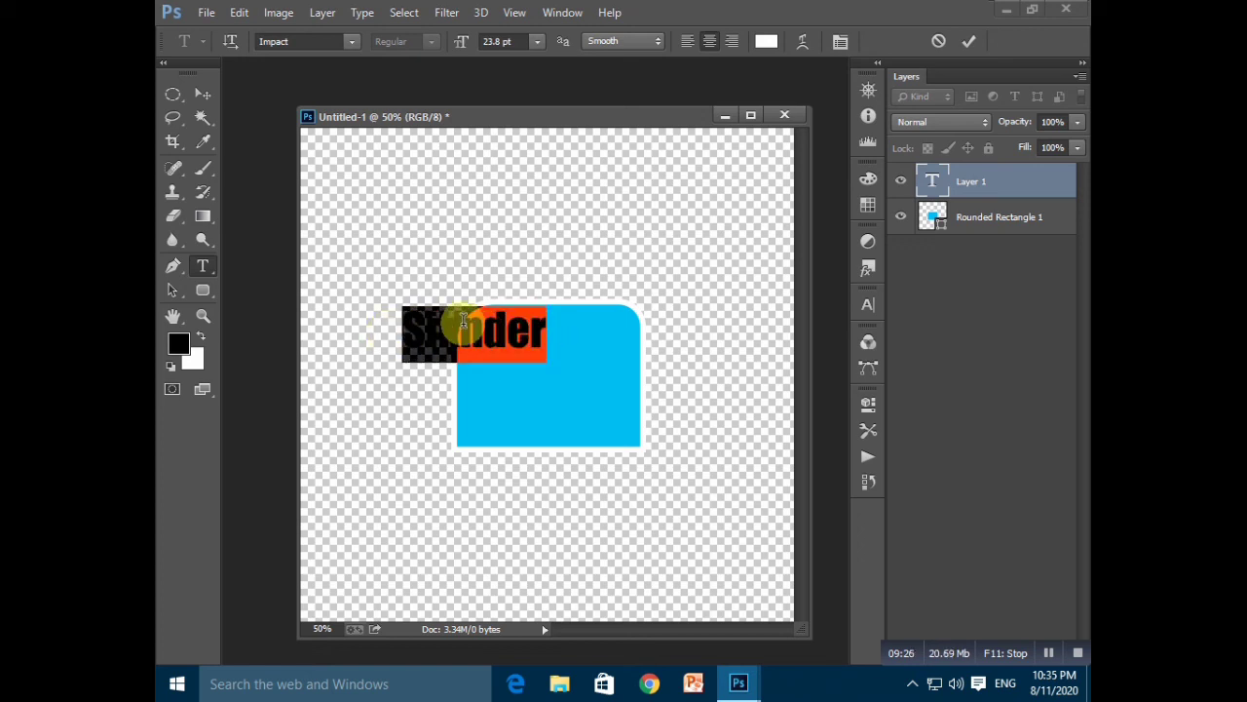
click(536, 42)
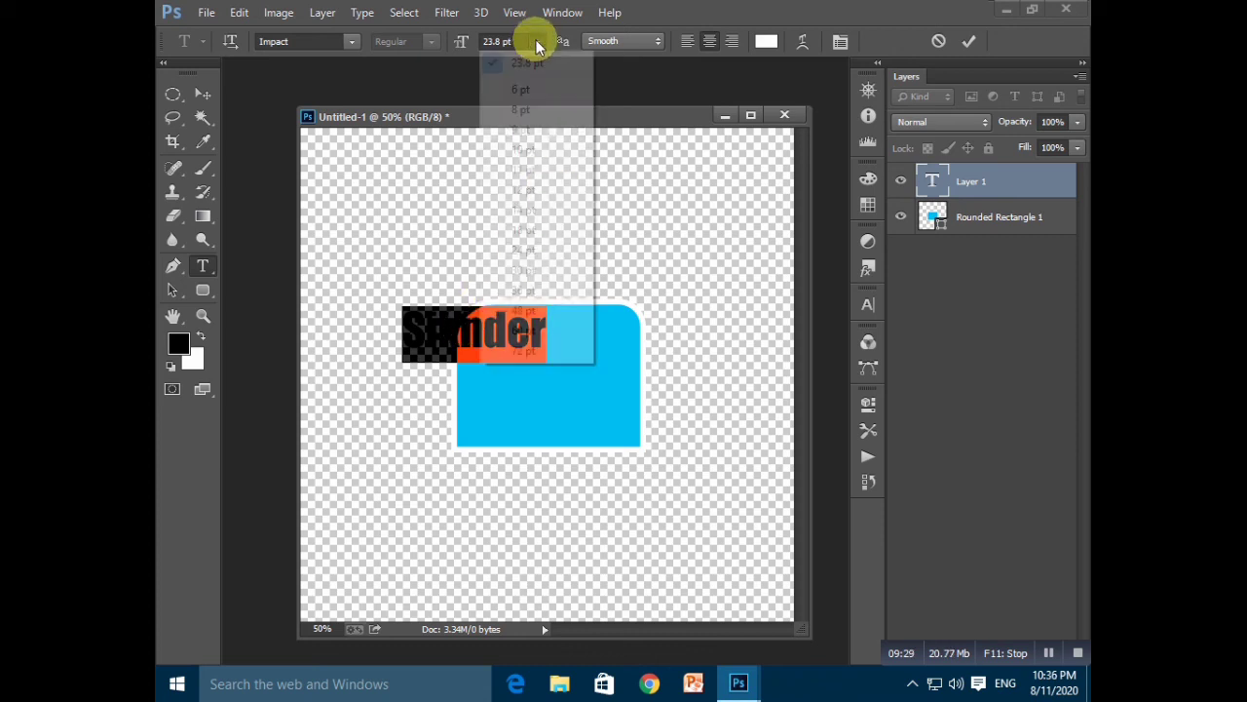
click(527, 312)
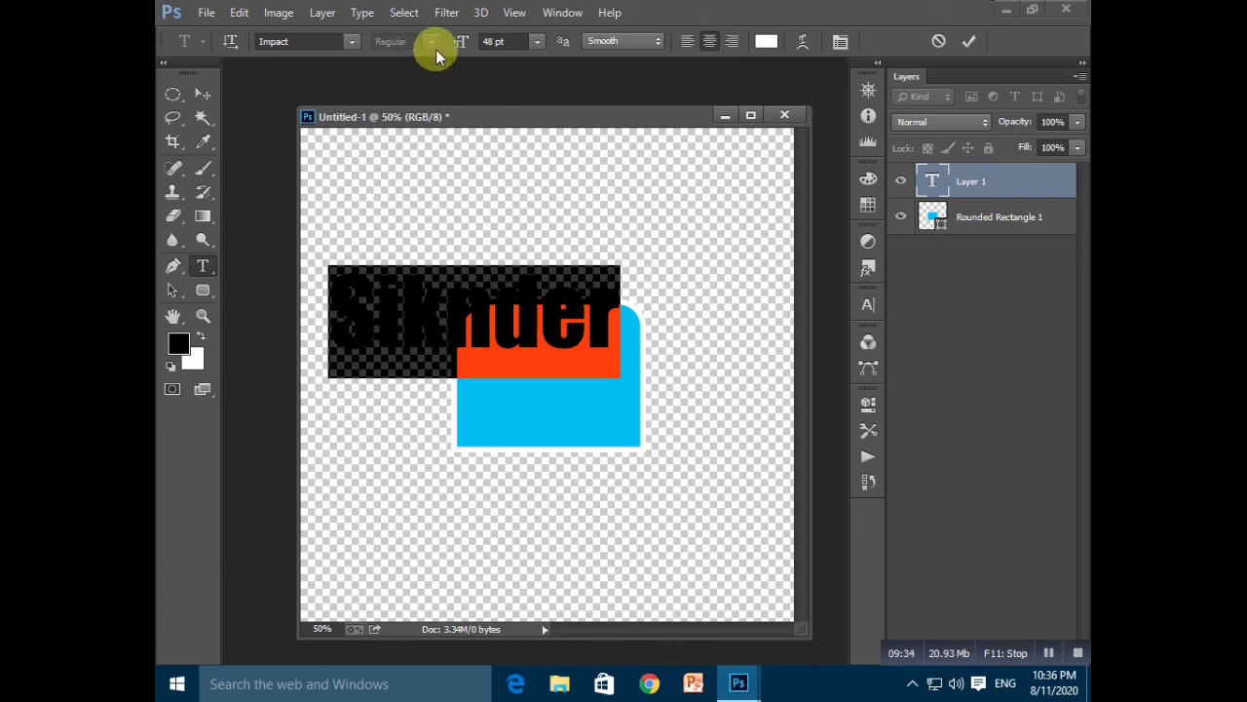
click(351, 42)
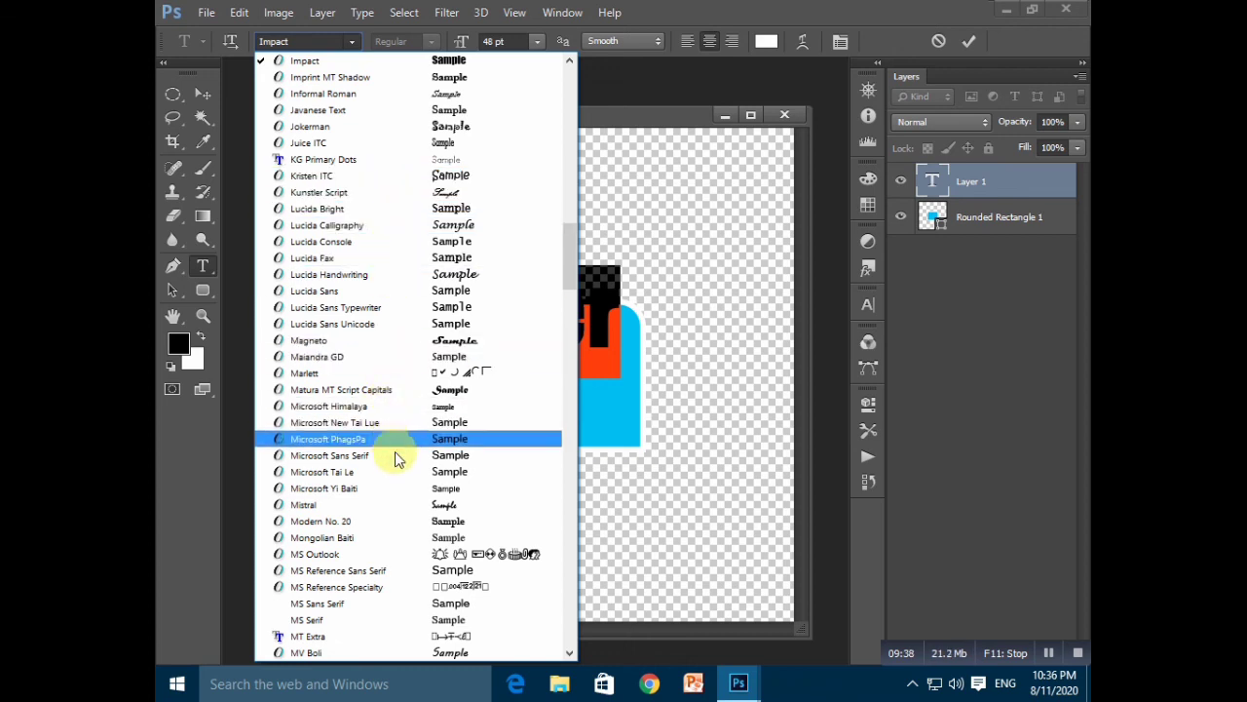
click(430, 394)
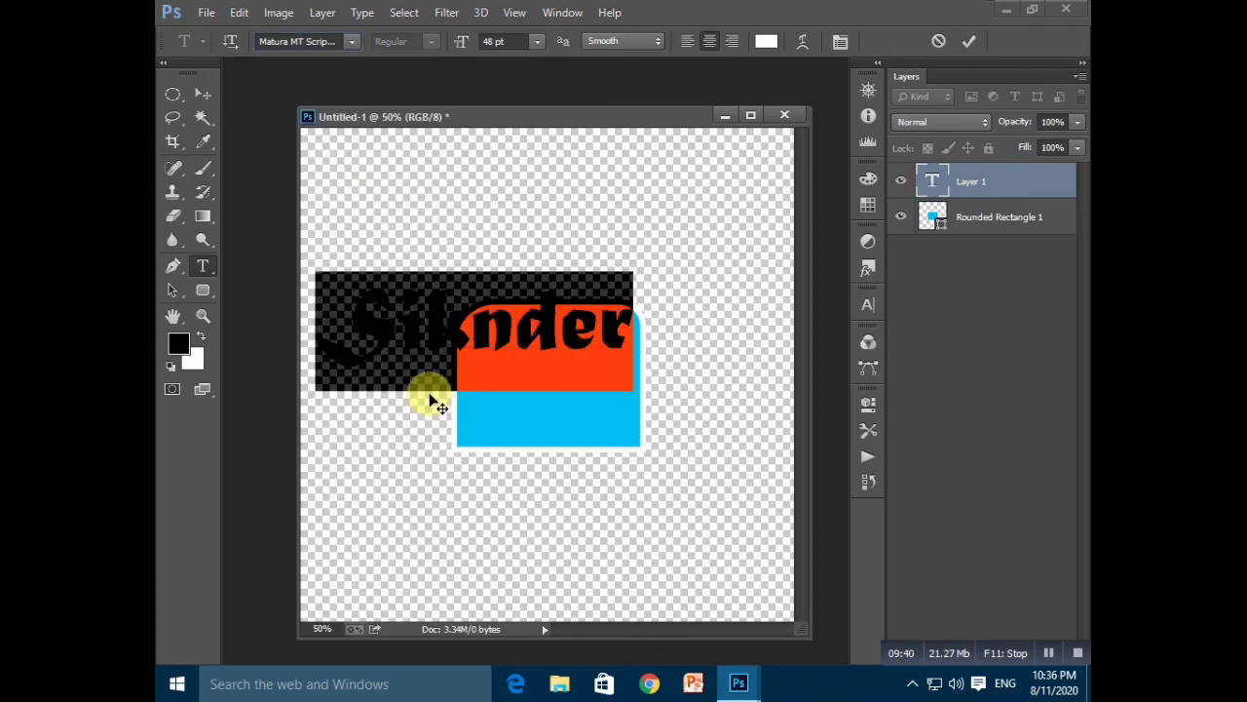
- Colour the name text dark red (#810606) and commit the text by switching to the Path Selection tool
click(765, 42)
mouse_move(745, 208)
mouse_down()
mouse_move(783, 104)
mouse_move(787, 192)
mouse_up()
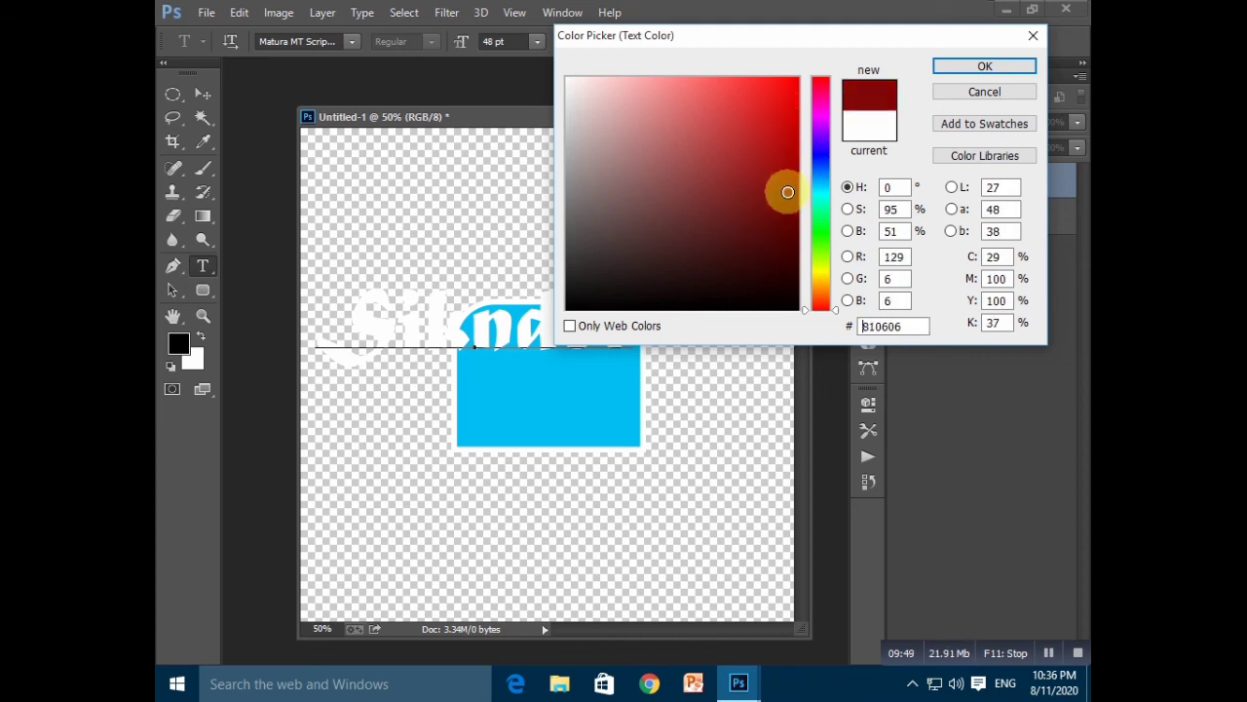
click(999, 67)
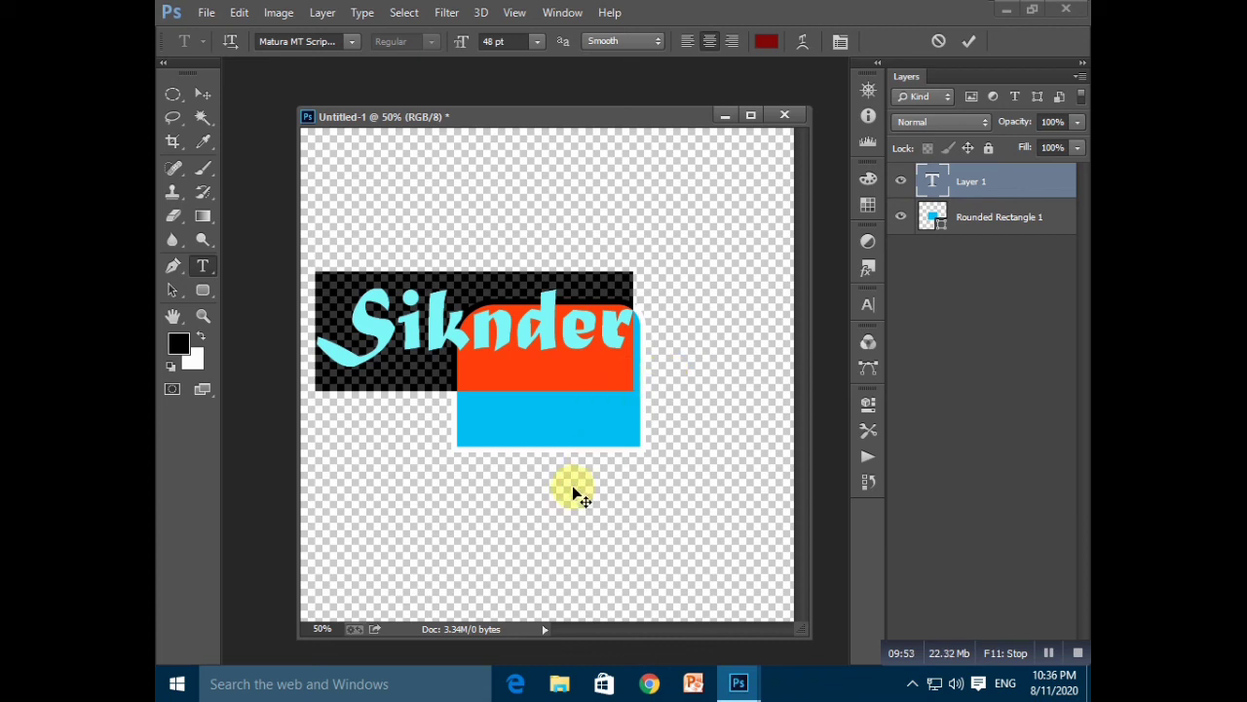
click(172, 294)
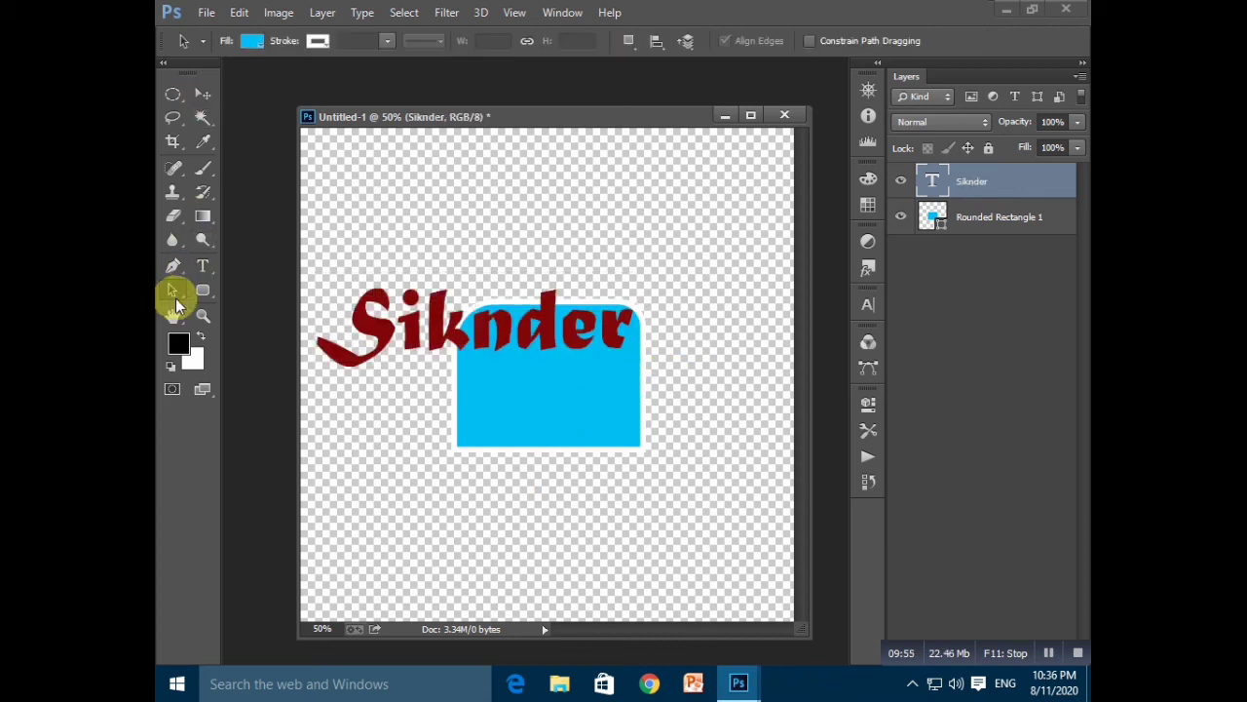